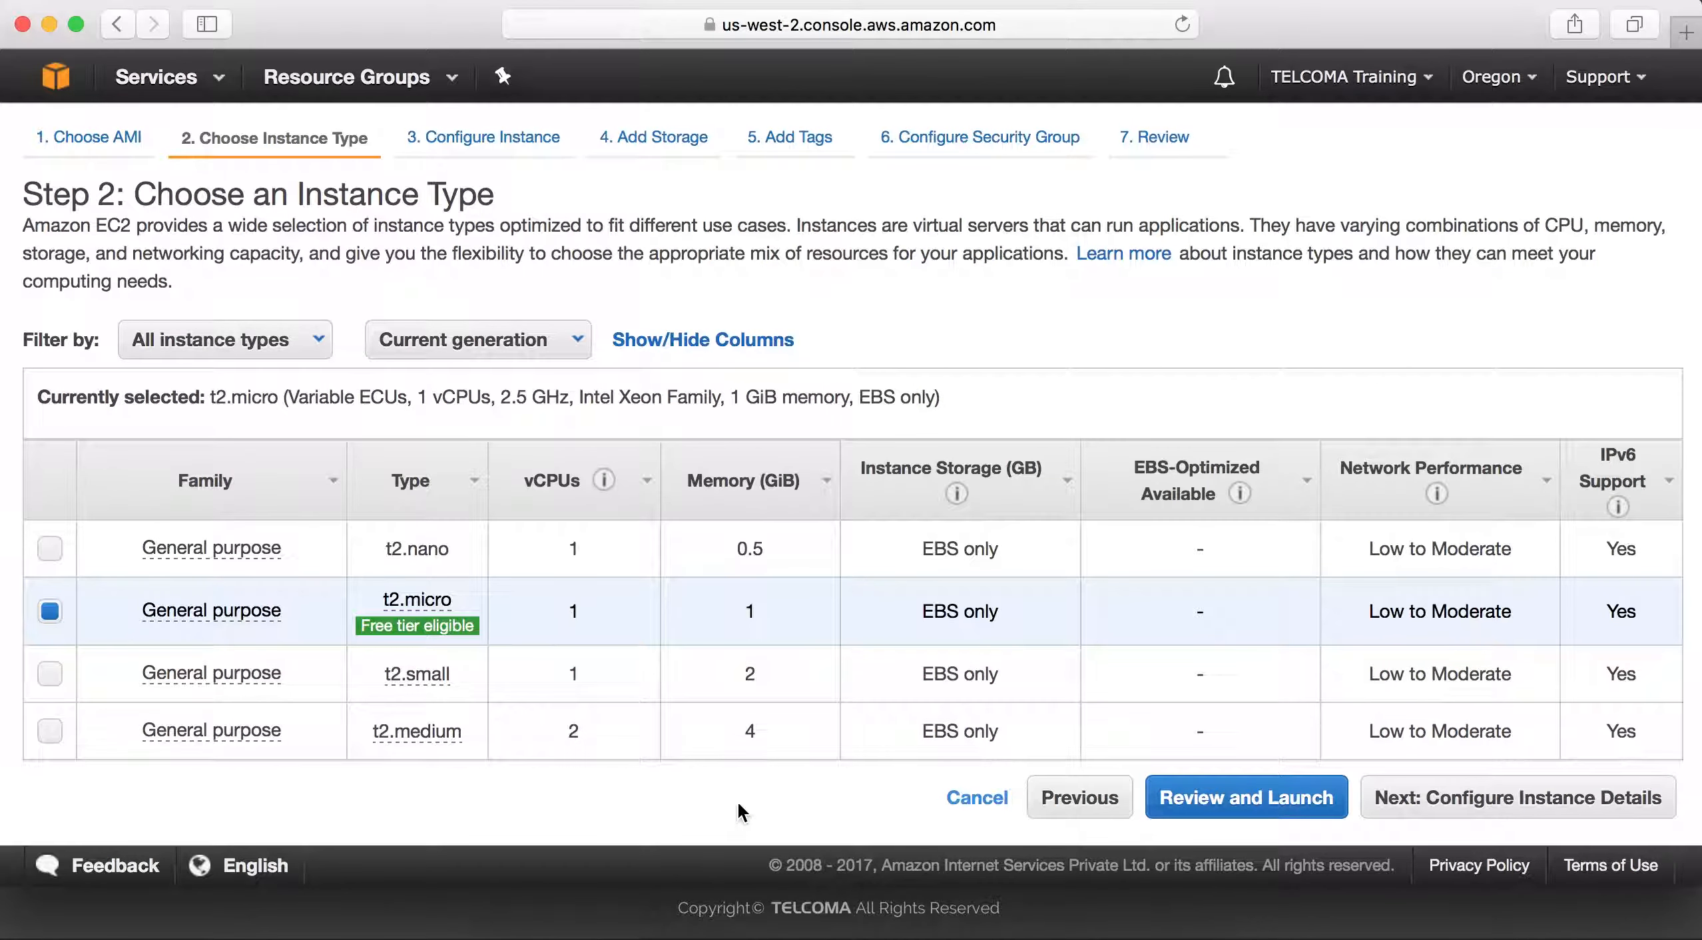
# Proceed with the t2.micro instance type and the default instance details to the storage settings
pyautogui.click(1432, 809)
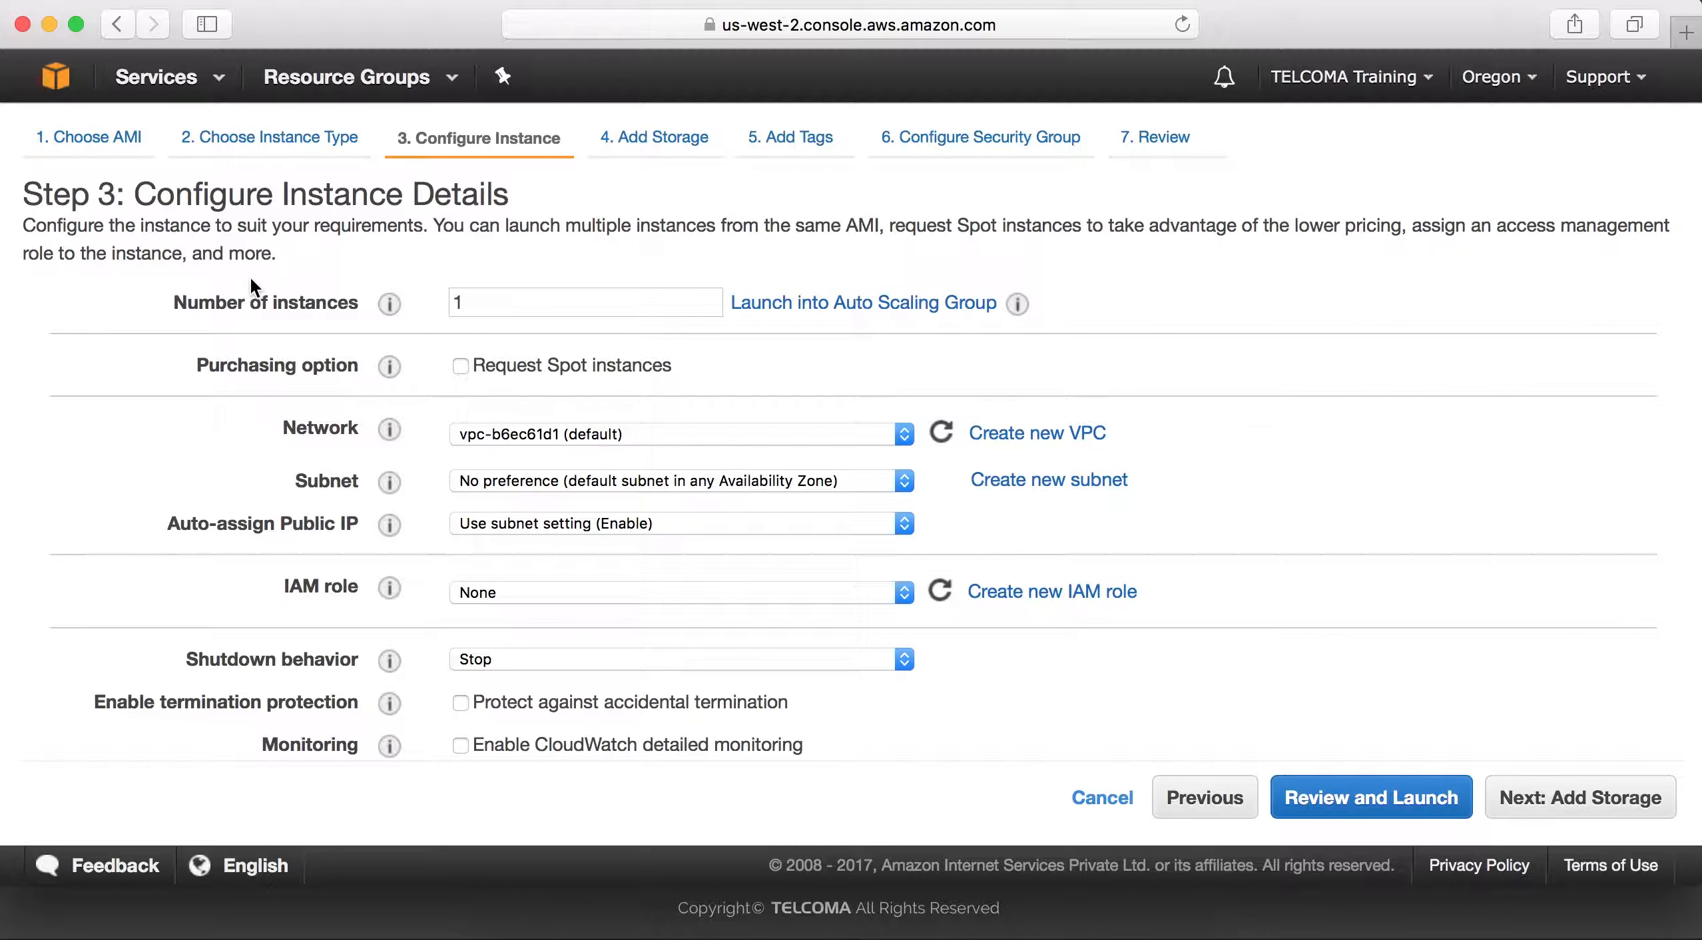
pyautogui.moveTo(390, 304)
pyautogui.click(1573, 799)
pyautogui.click(694, 570)
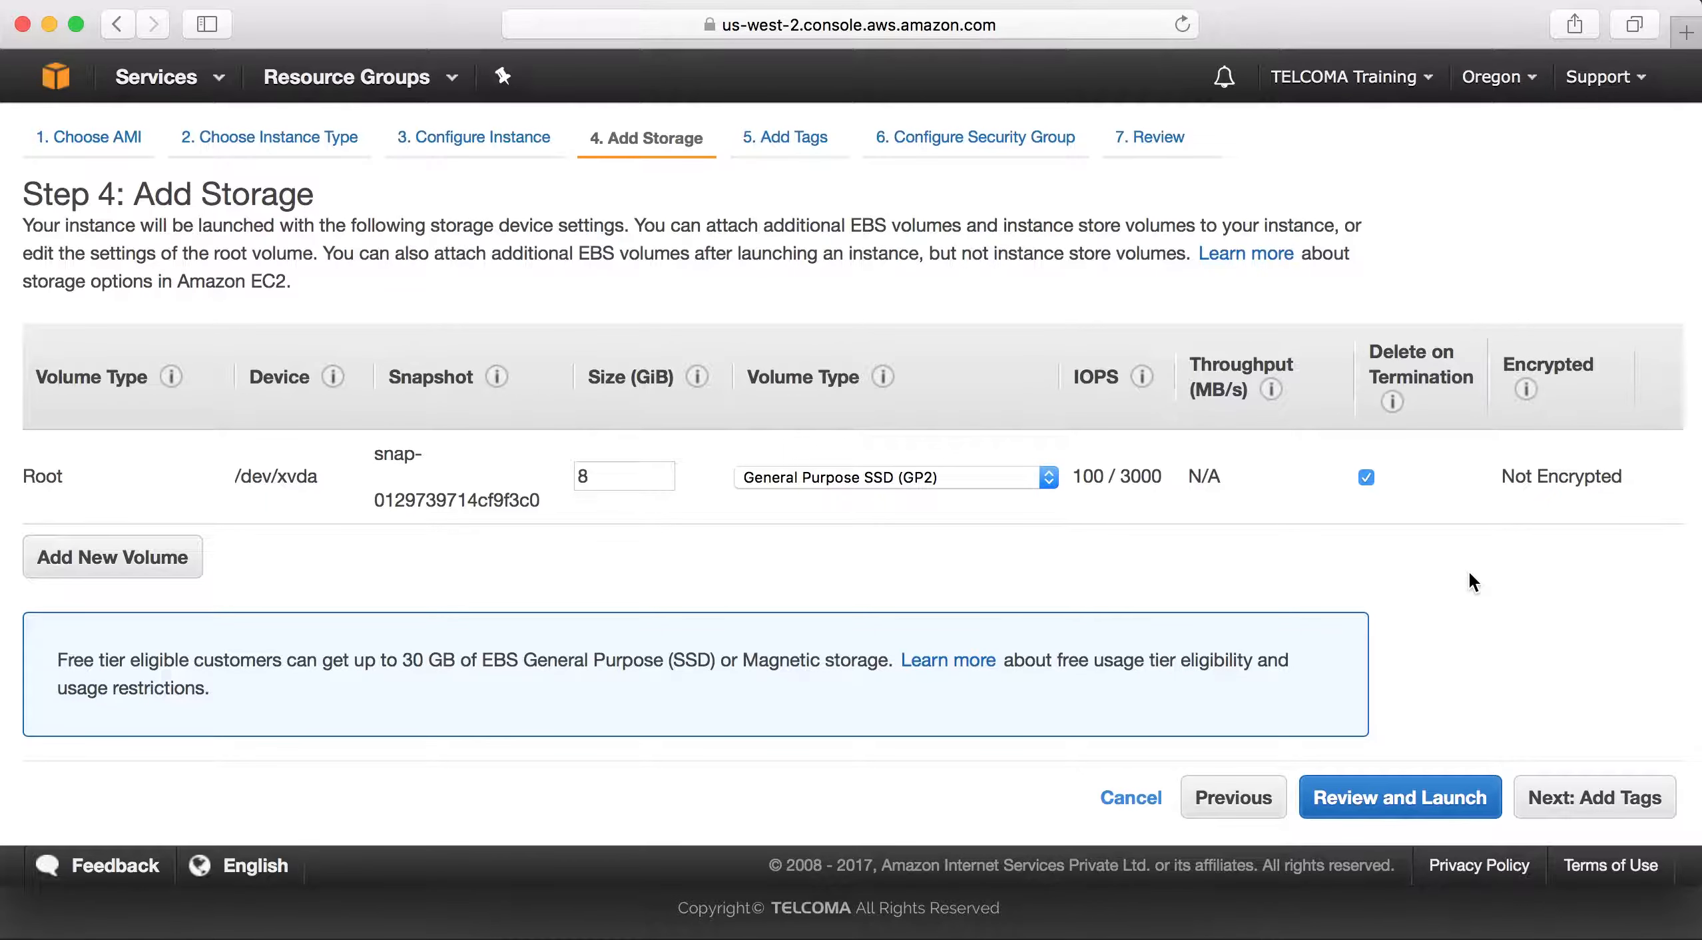
# Try adding a second EBS volume to the storage settings, and remove it again
pyautogui.click(104, 574)
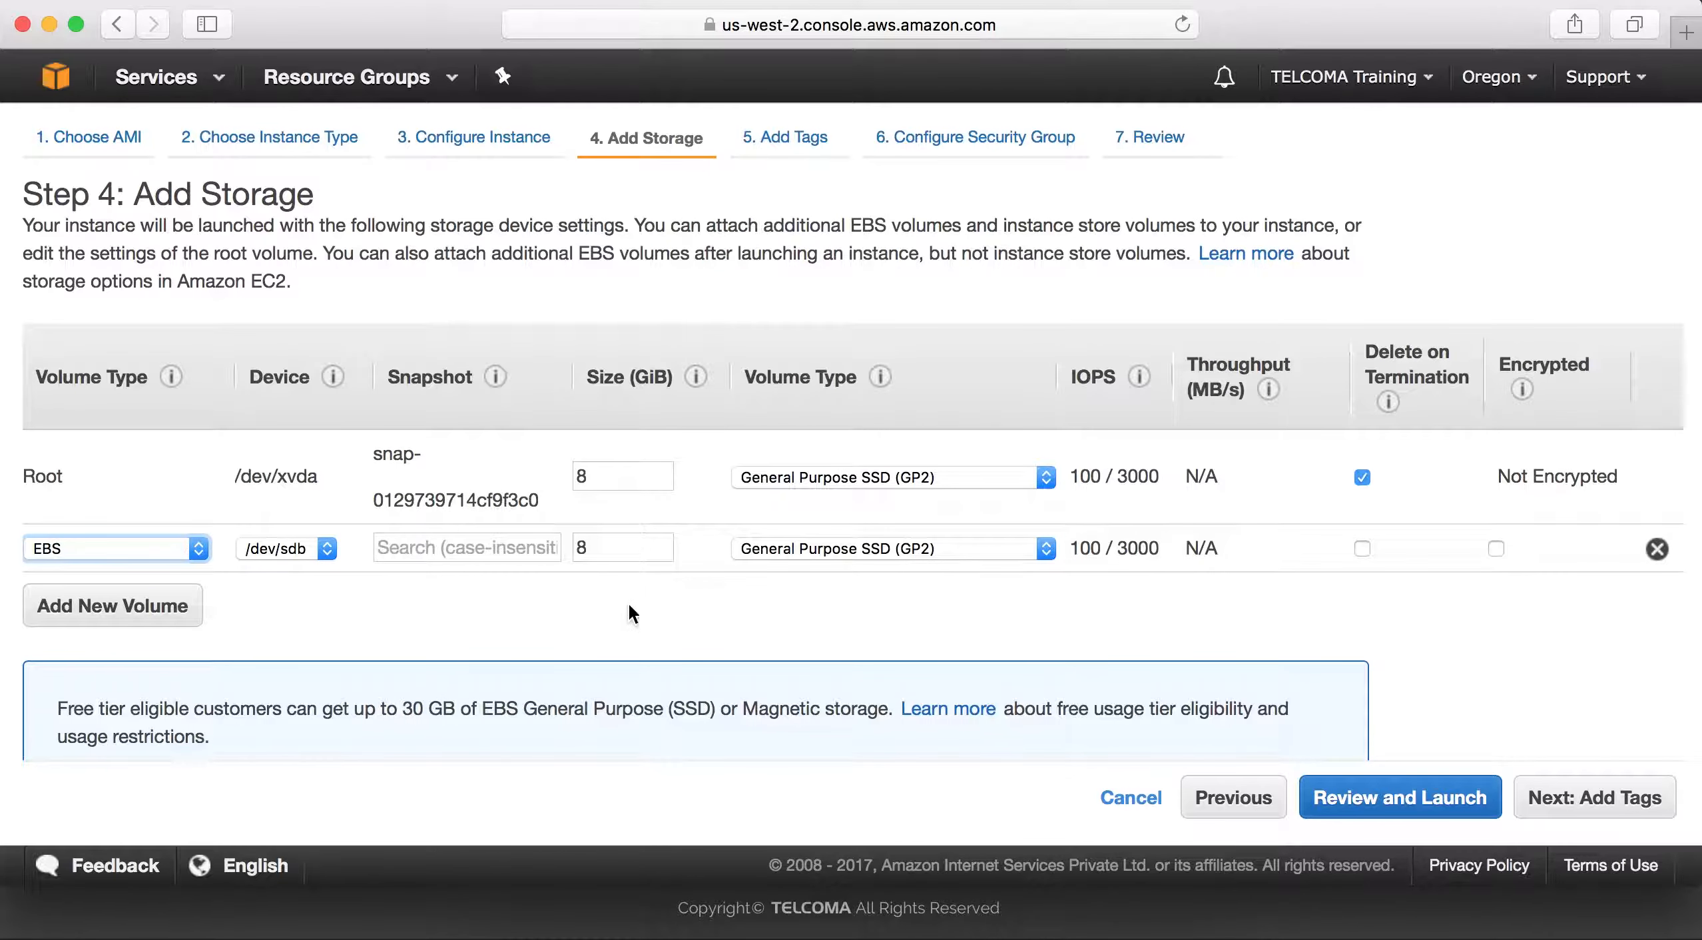
pyautogui.click(1657, 549)
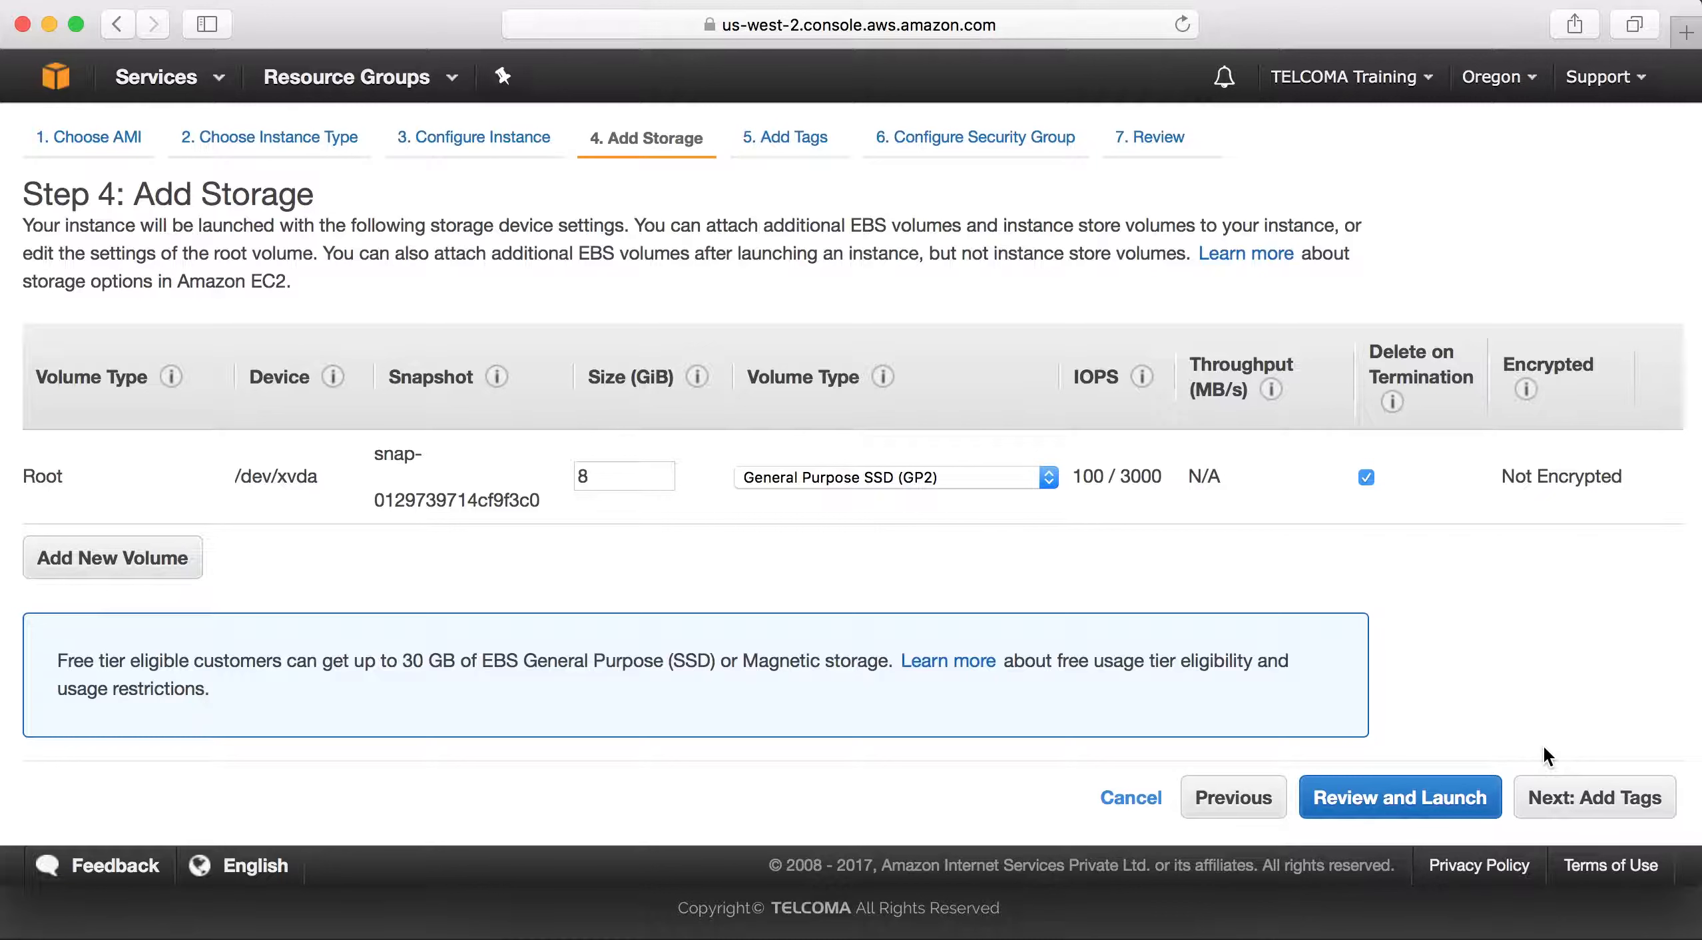
# Continue to the tags and define one with key Name1 and value Webserver1
pyautogui.click(1585, 814)
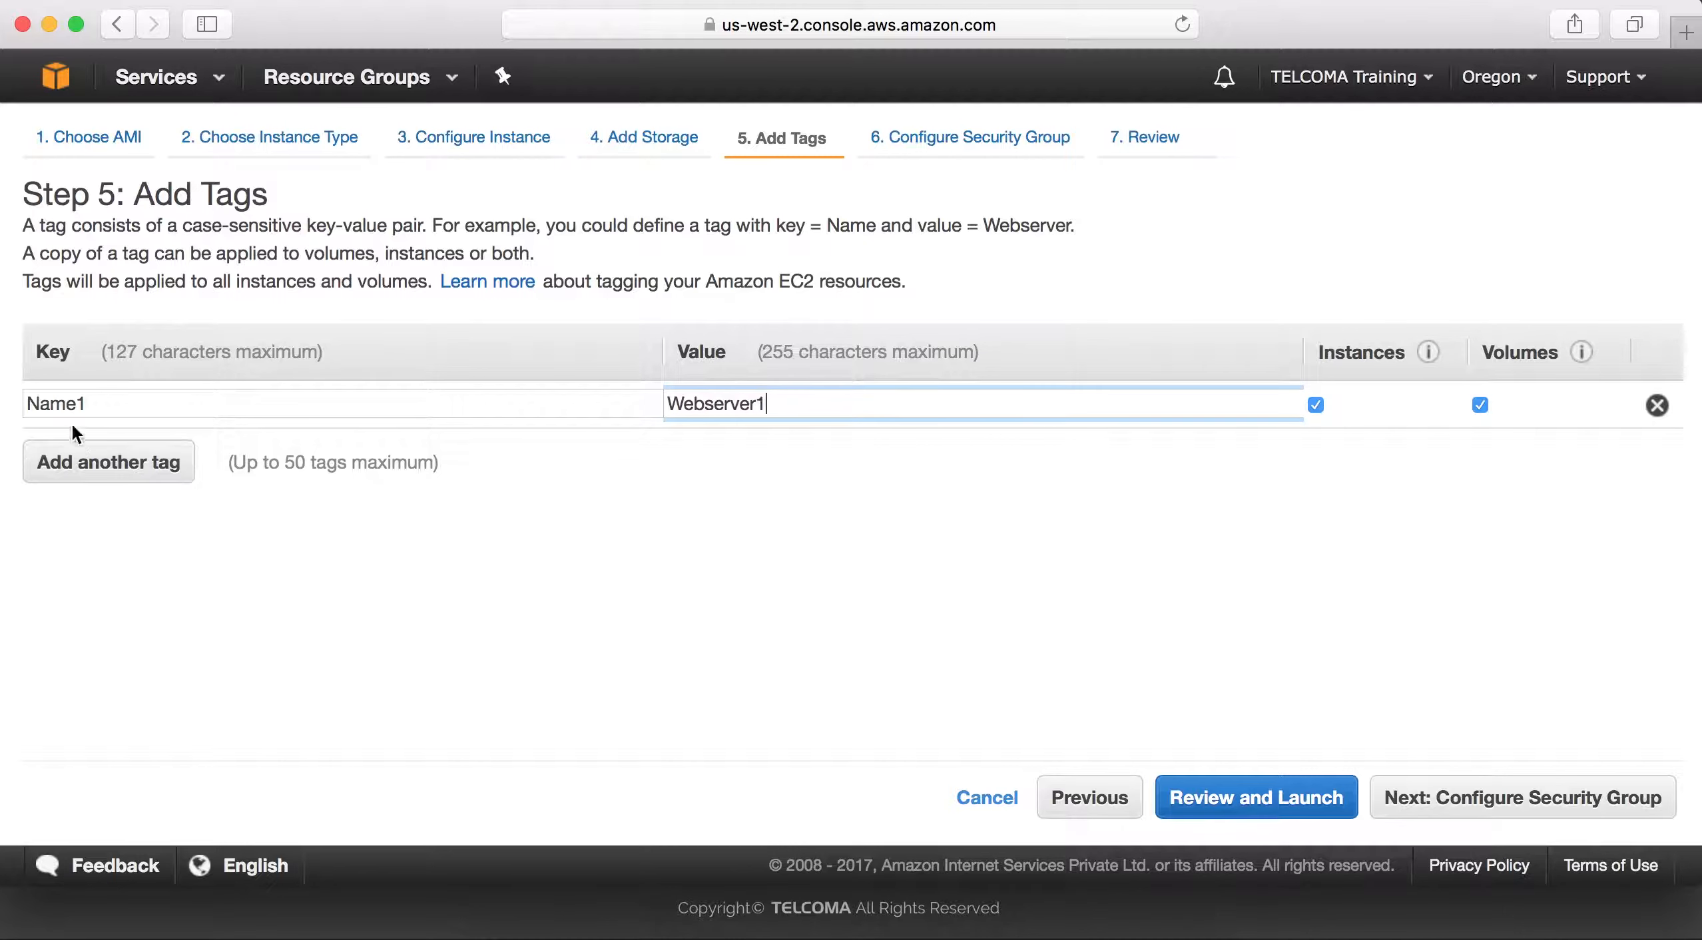
pyautogui.click(96, 408)
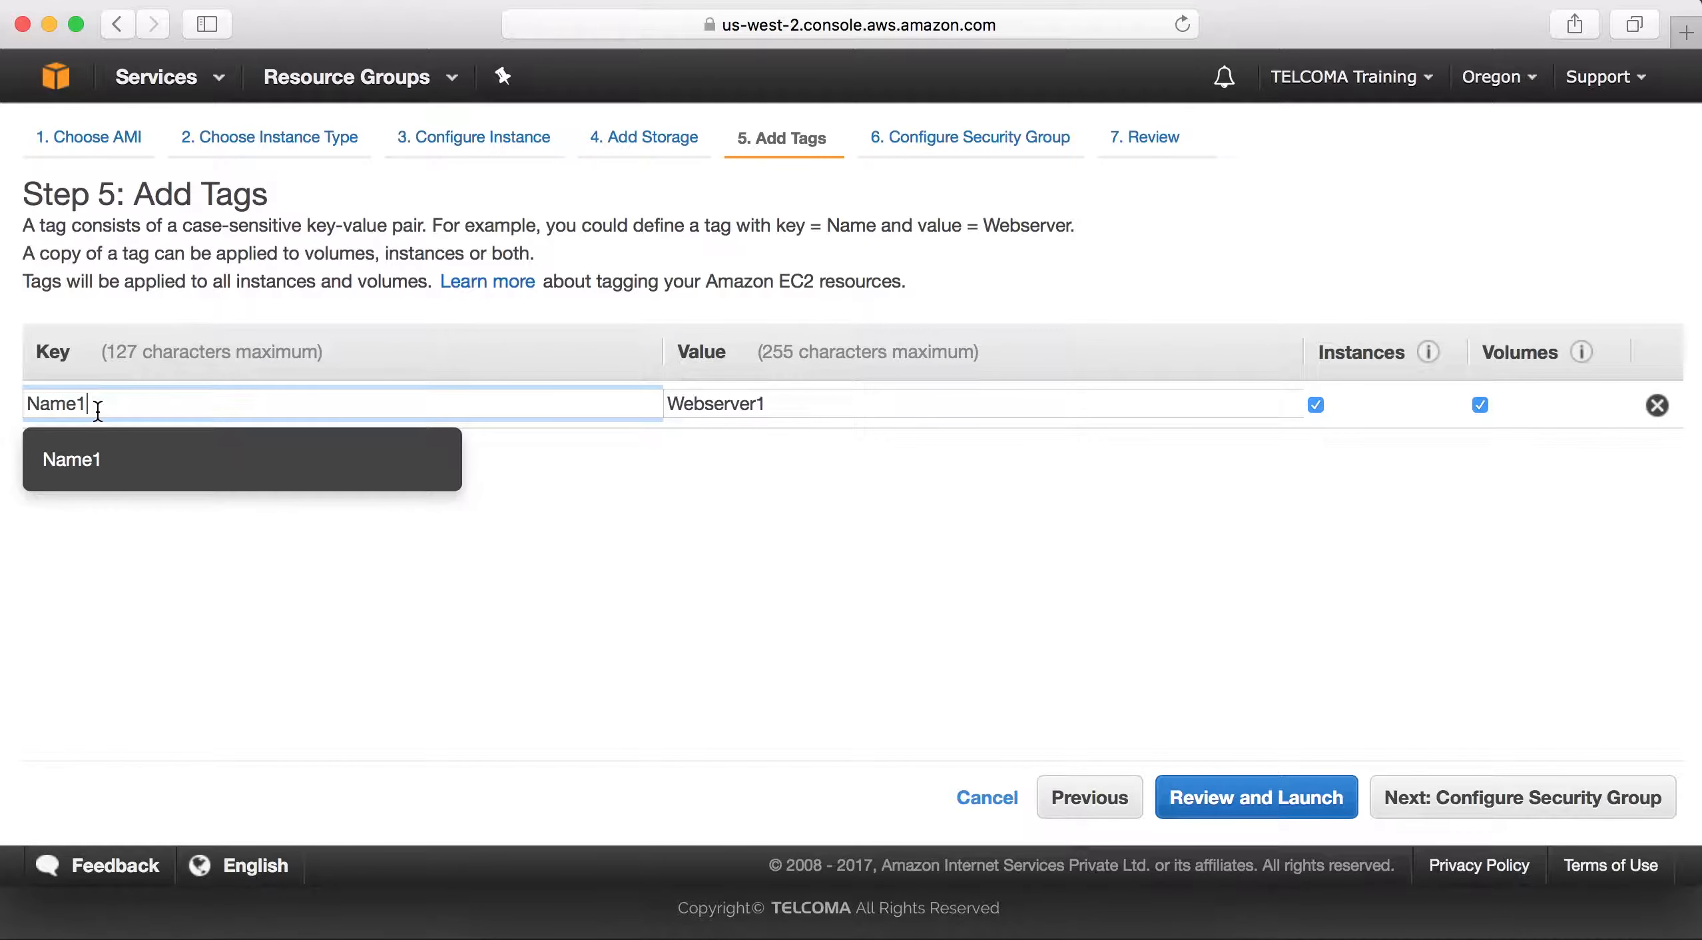
pyautogui.click(106, 469)
pyautogui.click(812, 408)
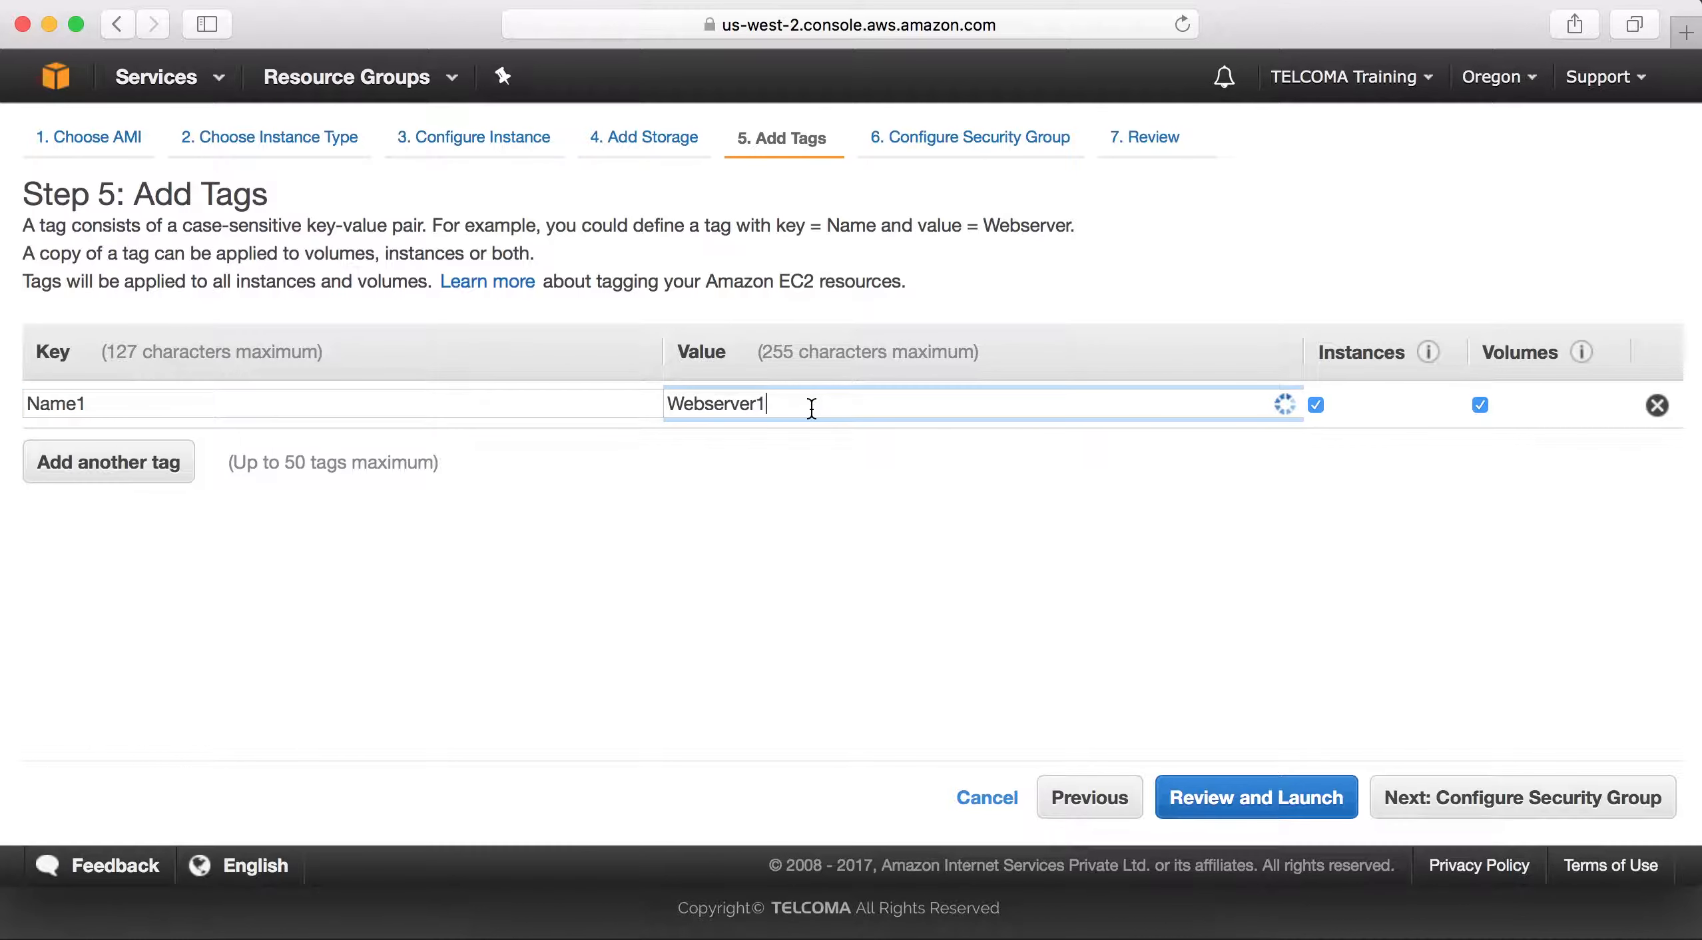
pyautogui.click(770, 477)
# Add a blank second tag, remove it again, and proceed to the security group settings
pyautogui.click(133, 466)
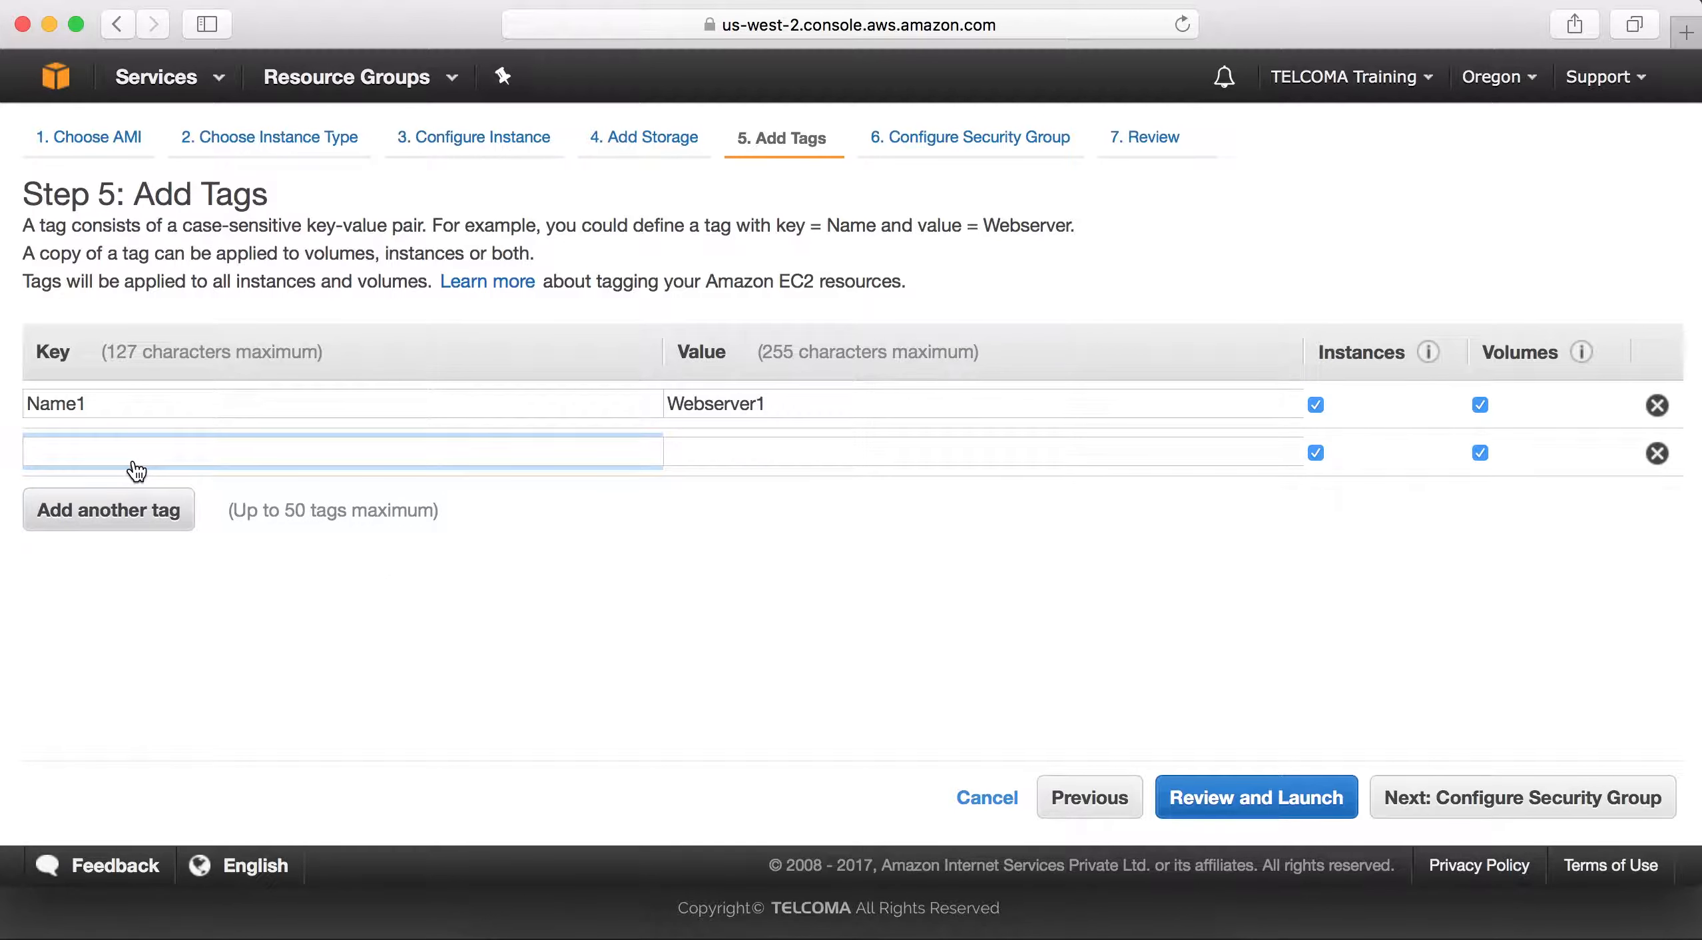
pyautogui.click(1657, 455)
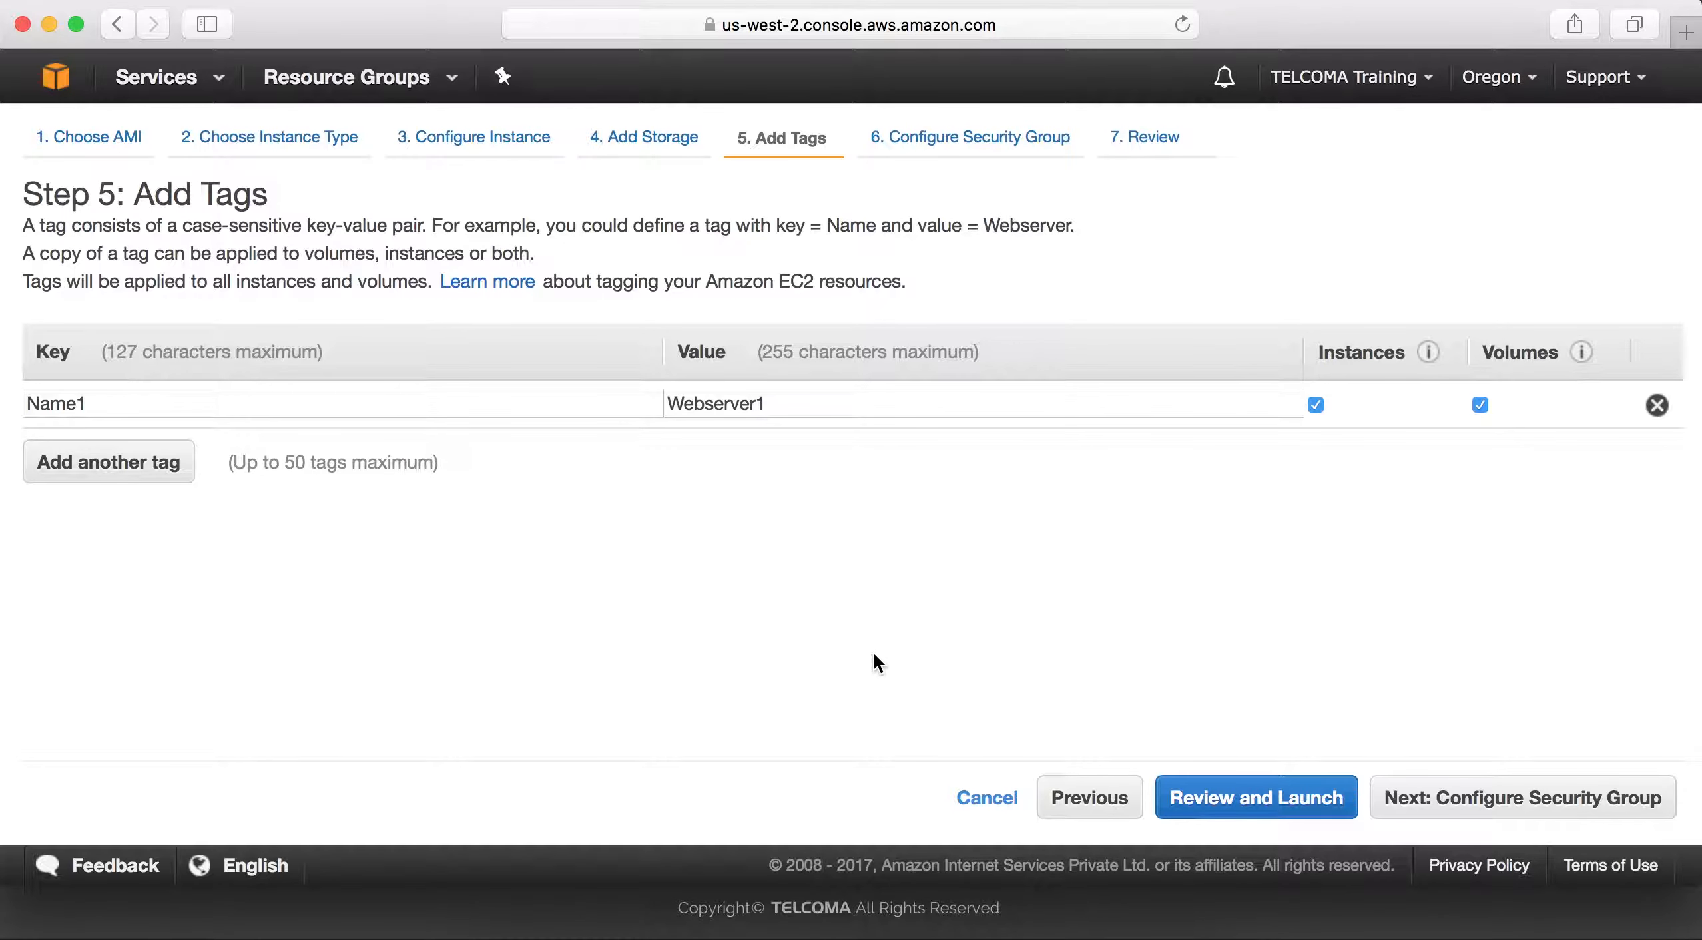
pyautogui.click(1465, 801)
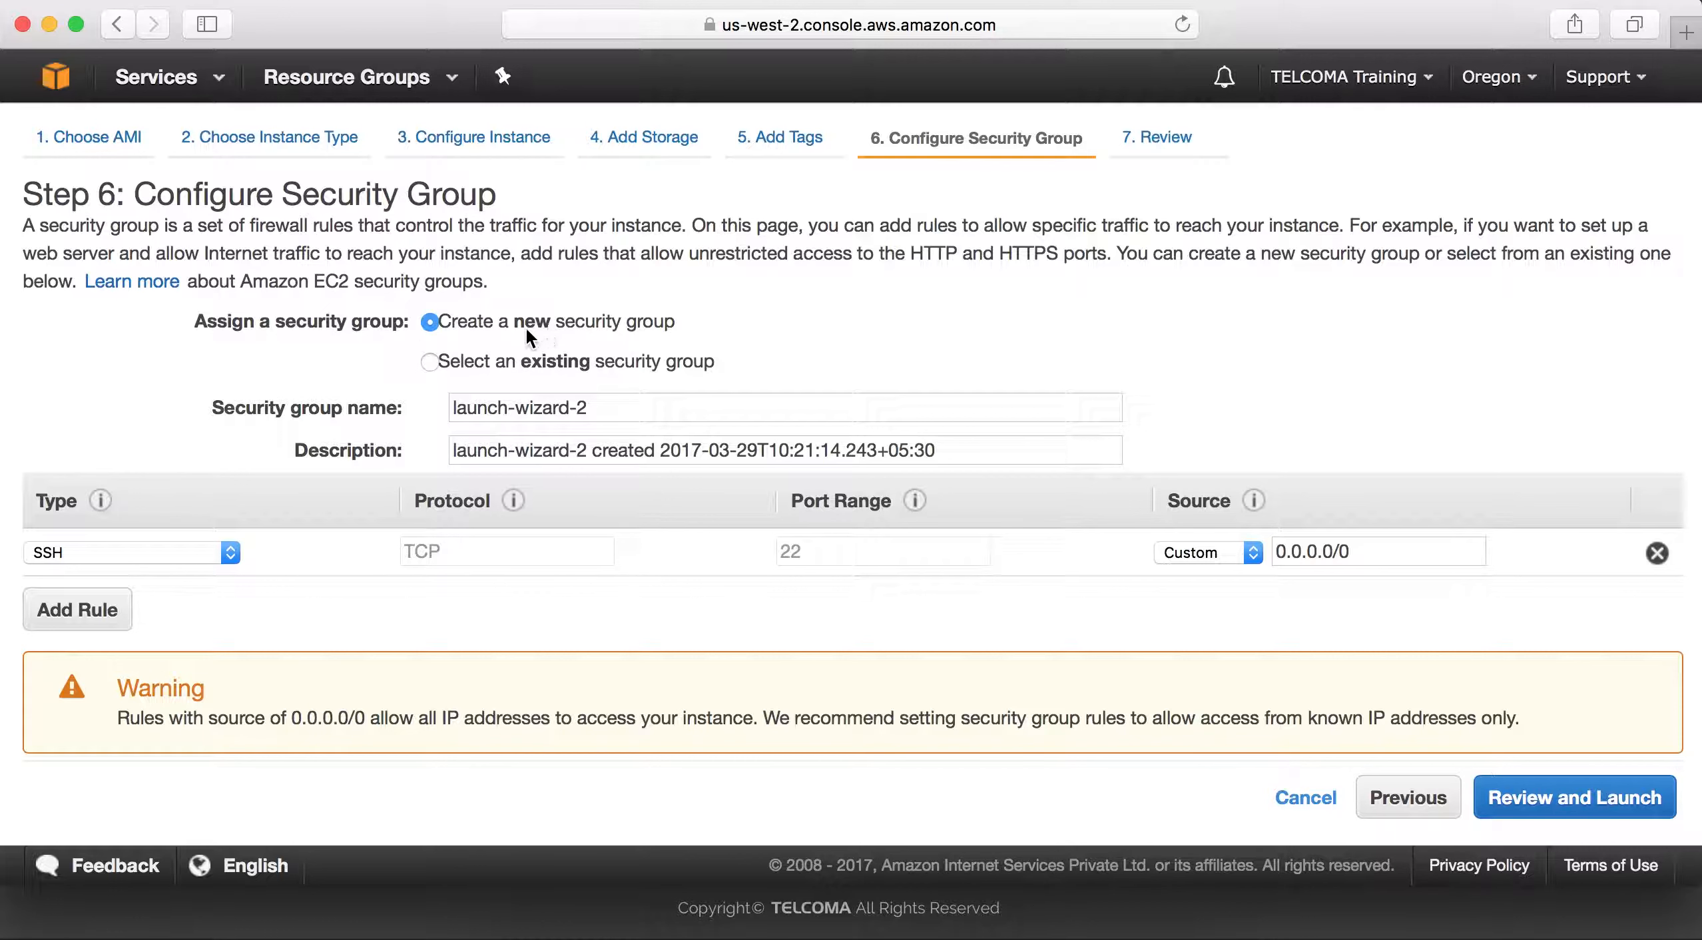
# Try assigning the existing default and launch-wizard-1 security groups, and return to creating a new security group
pyautogui.click(429, 362)
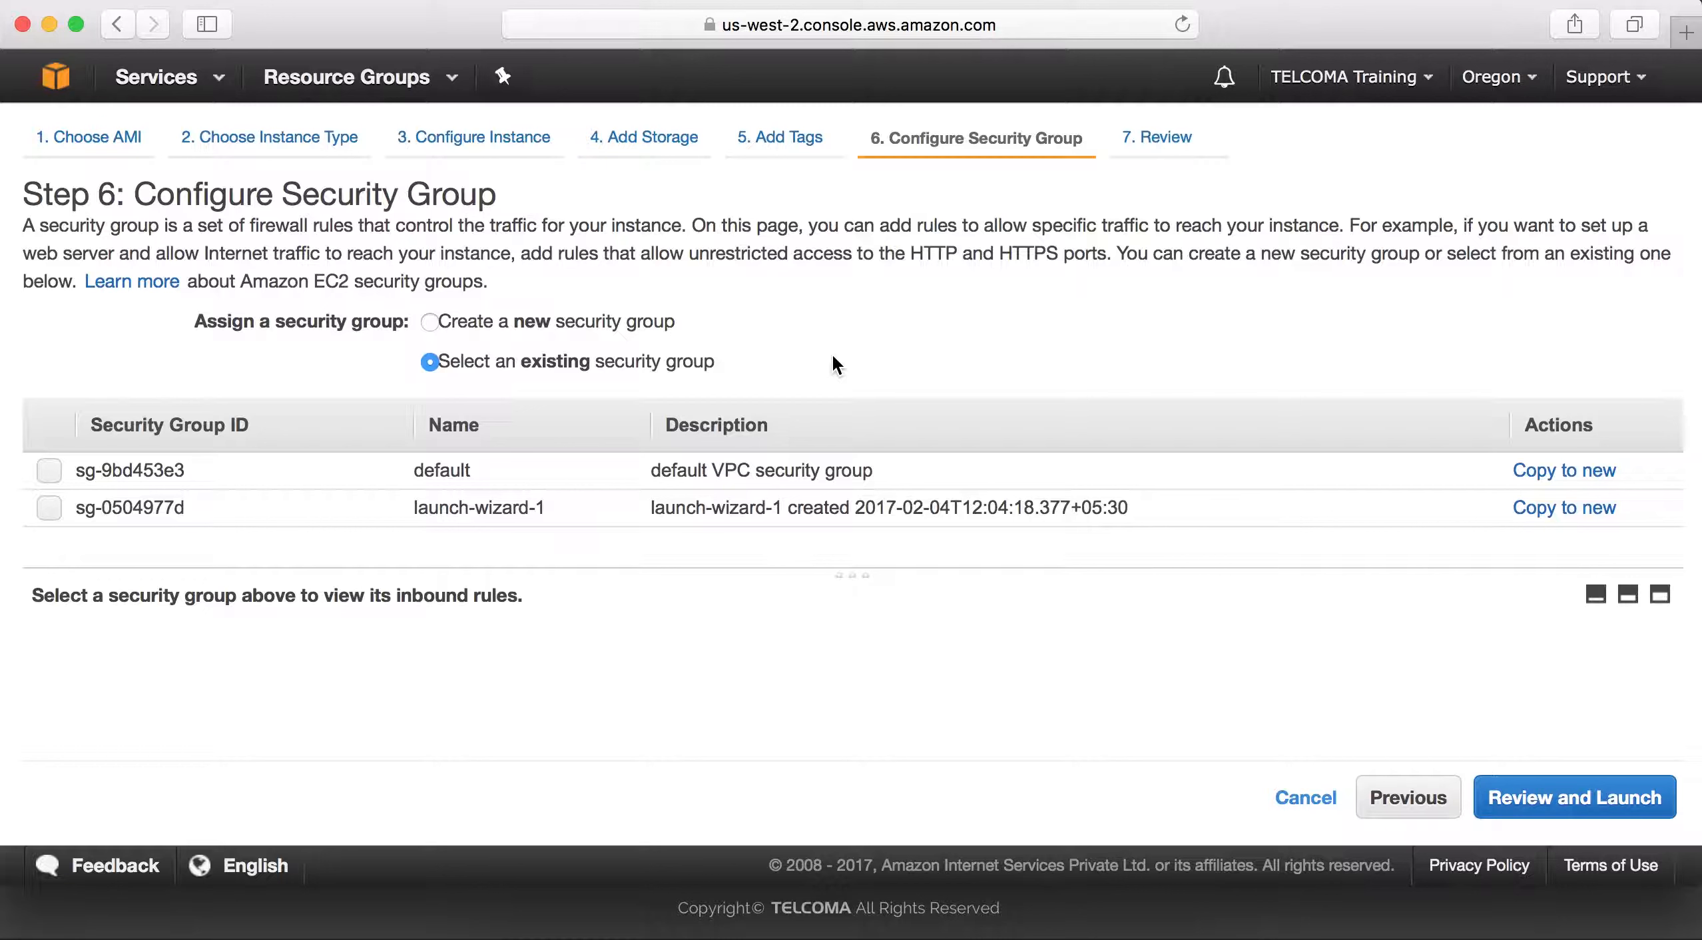
pyautogui.click(42, 474)
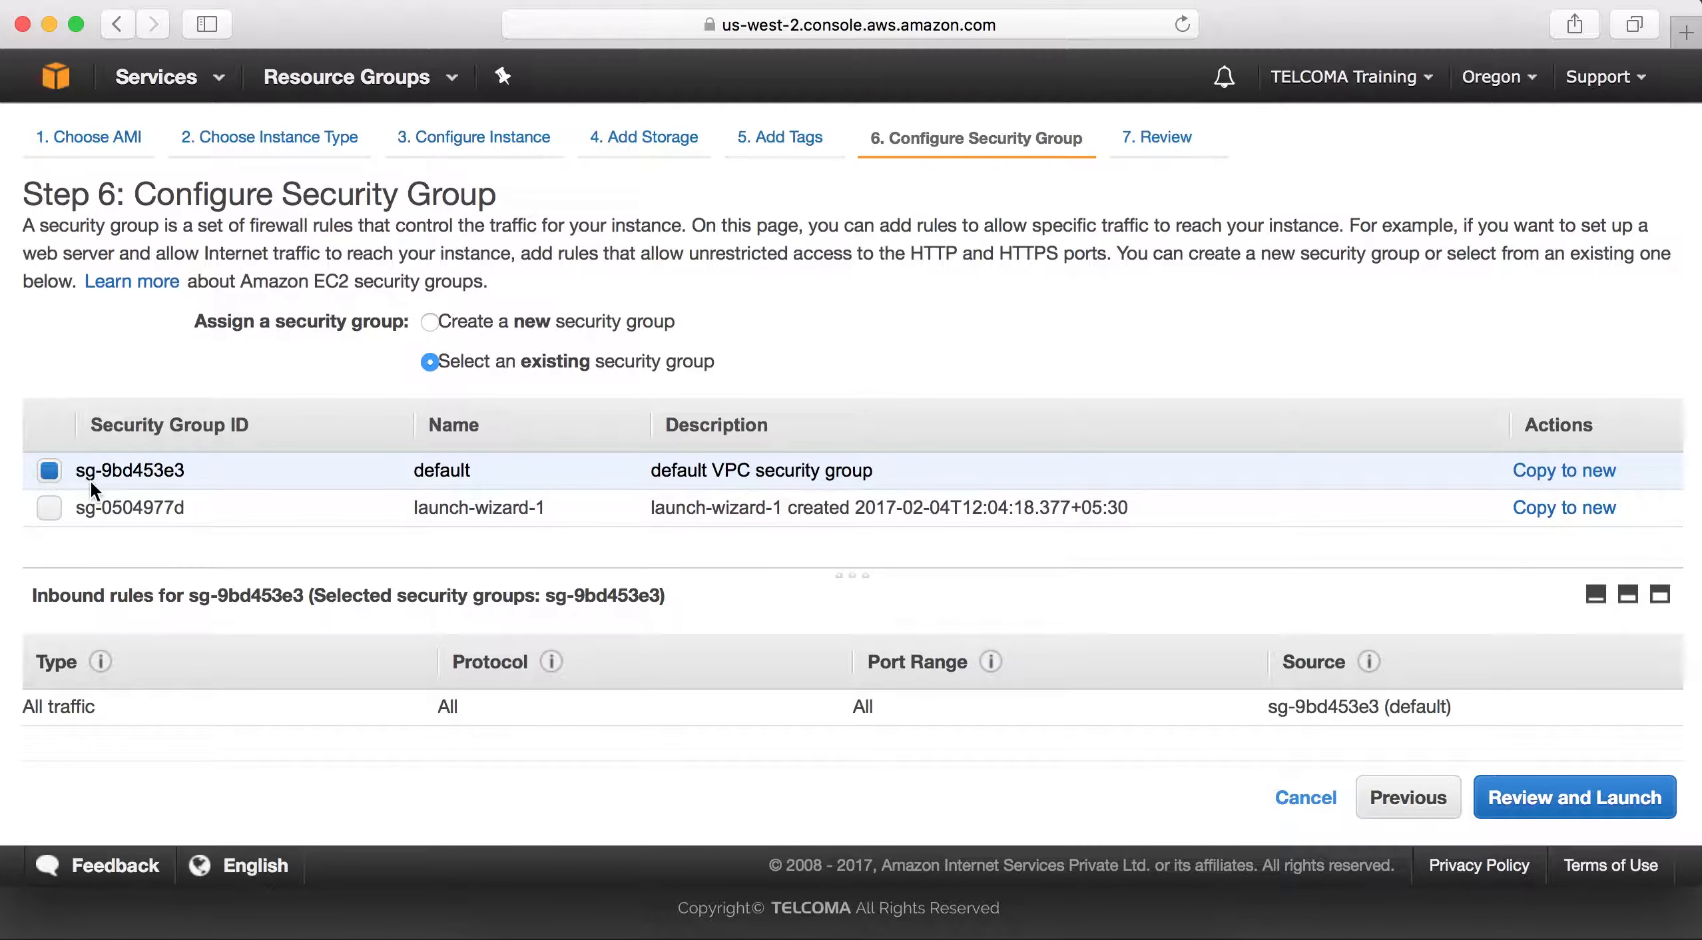
pyautogui.click(49, 509)
pyautogui.click(49, 471)
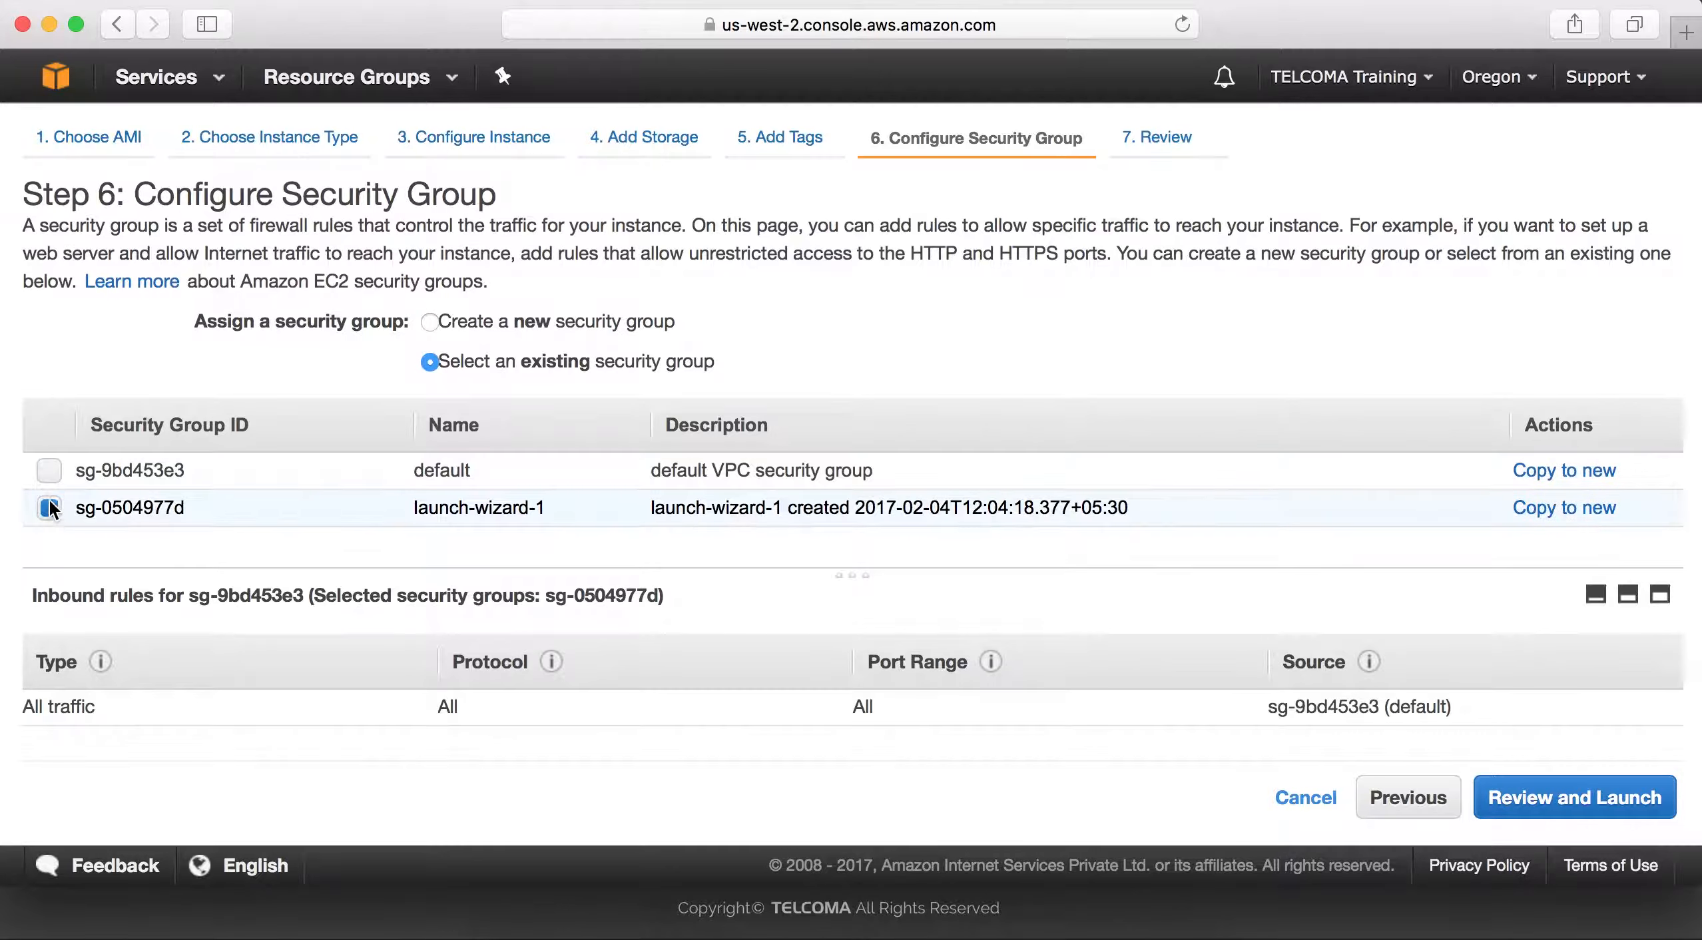
pyautogui.click(49, 506)
pyautogui.click(51, 471)
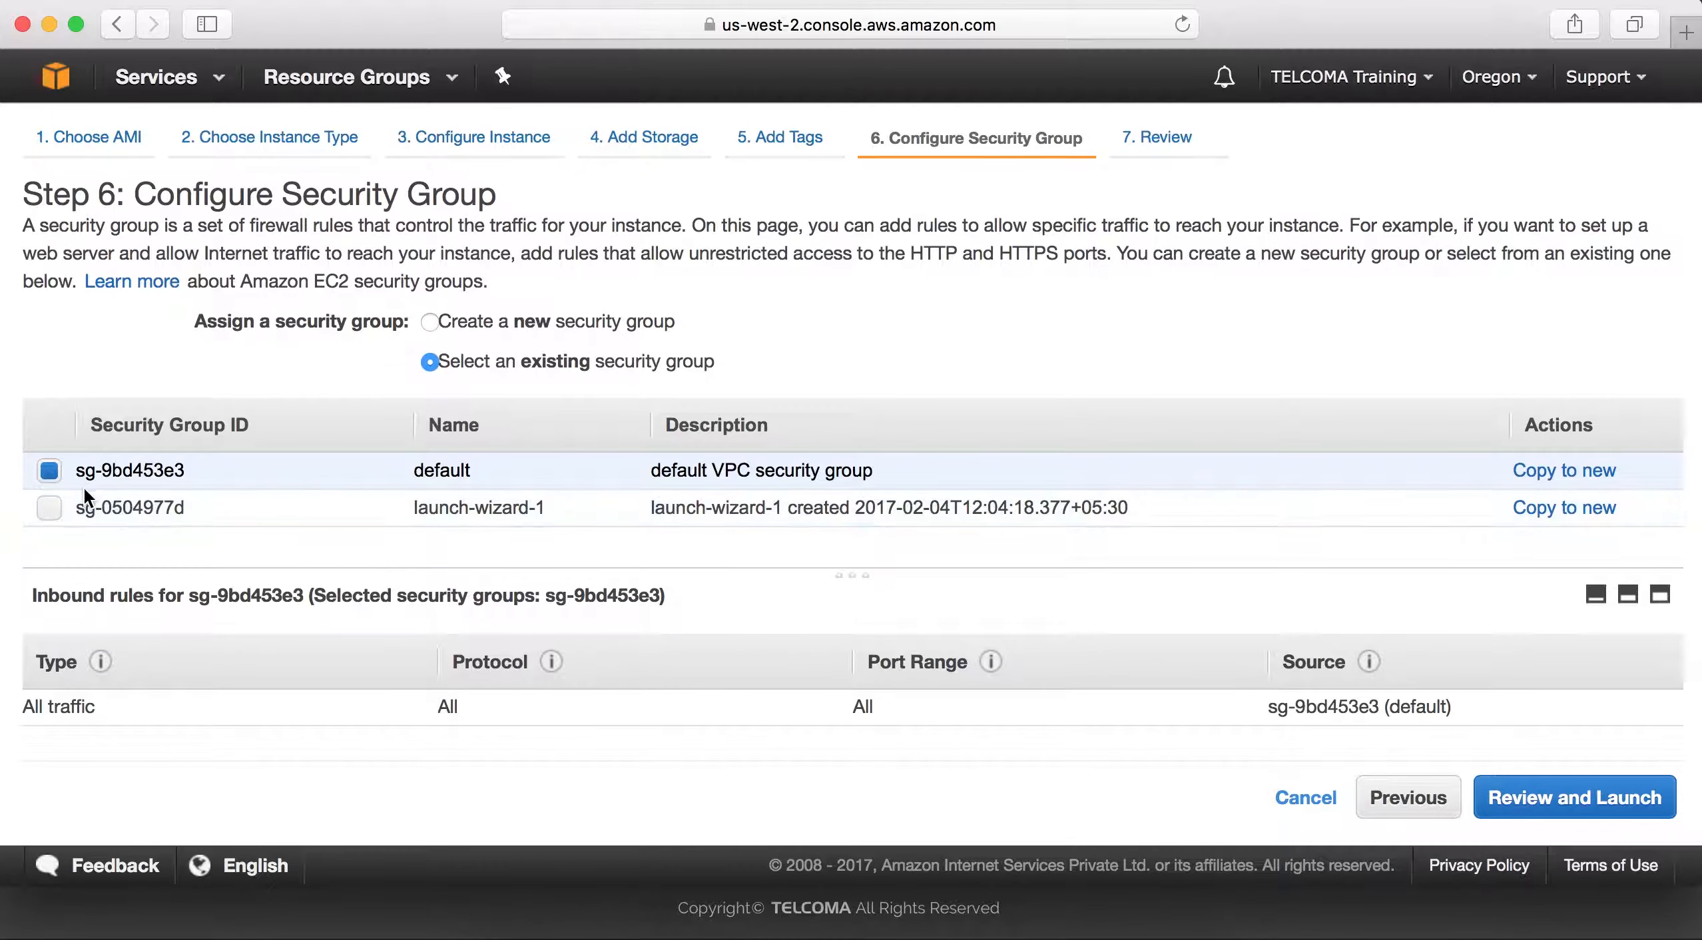
pyautogui.click(50, 506)
pyautogui.click(45, 472)
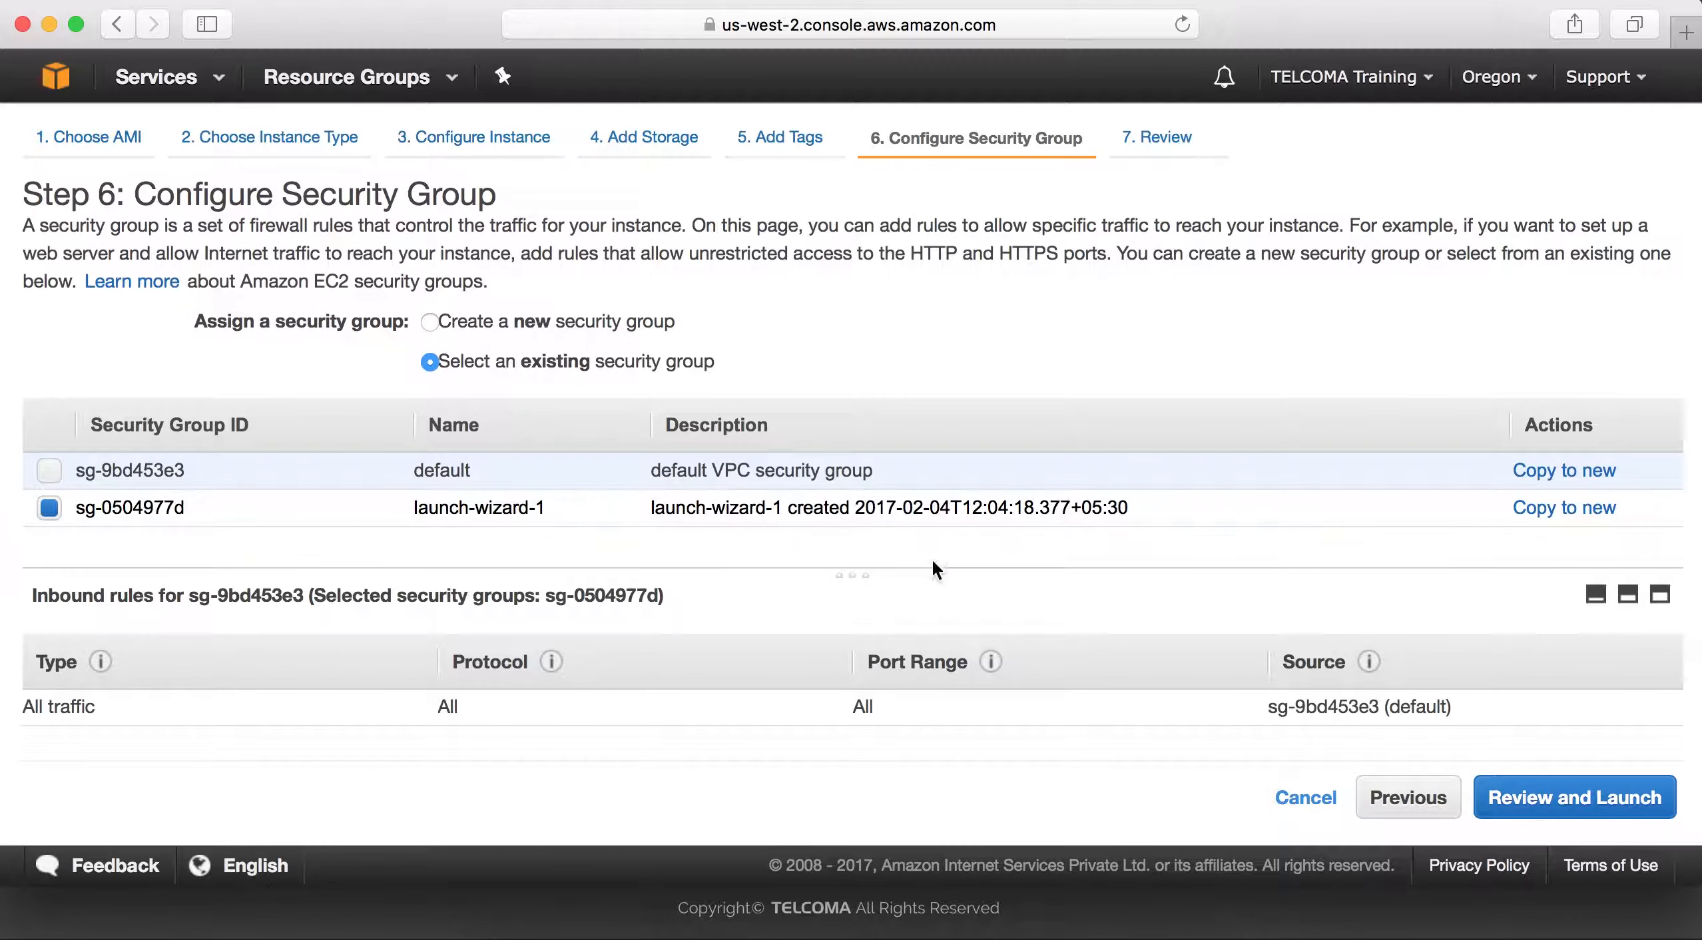
pyautogui.click(429, 321)
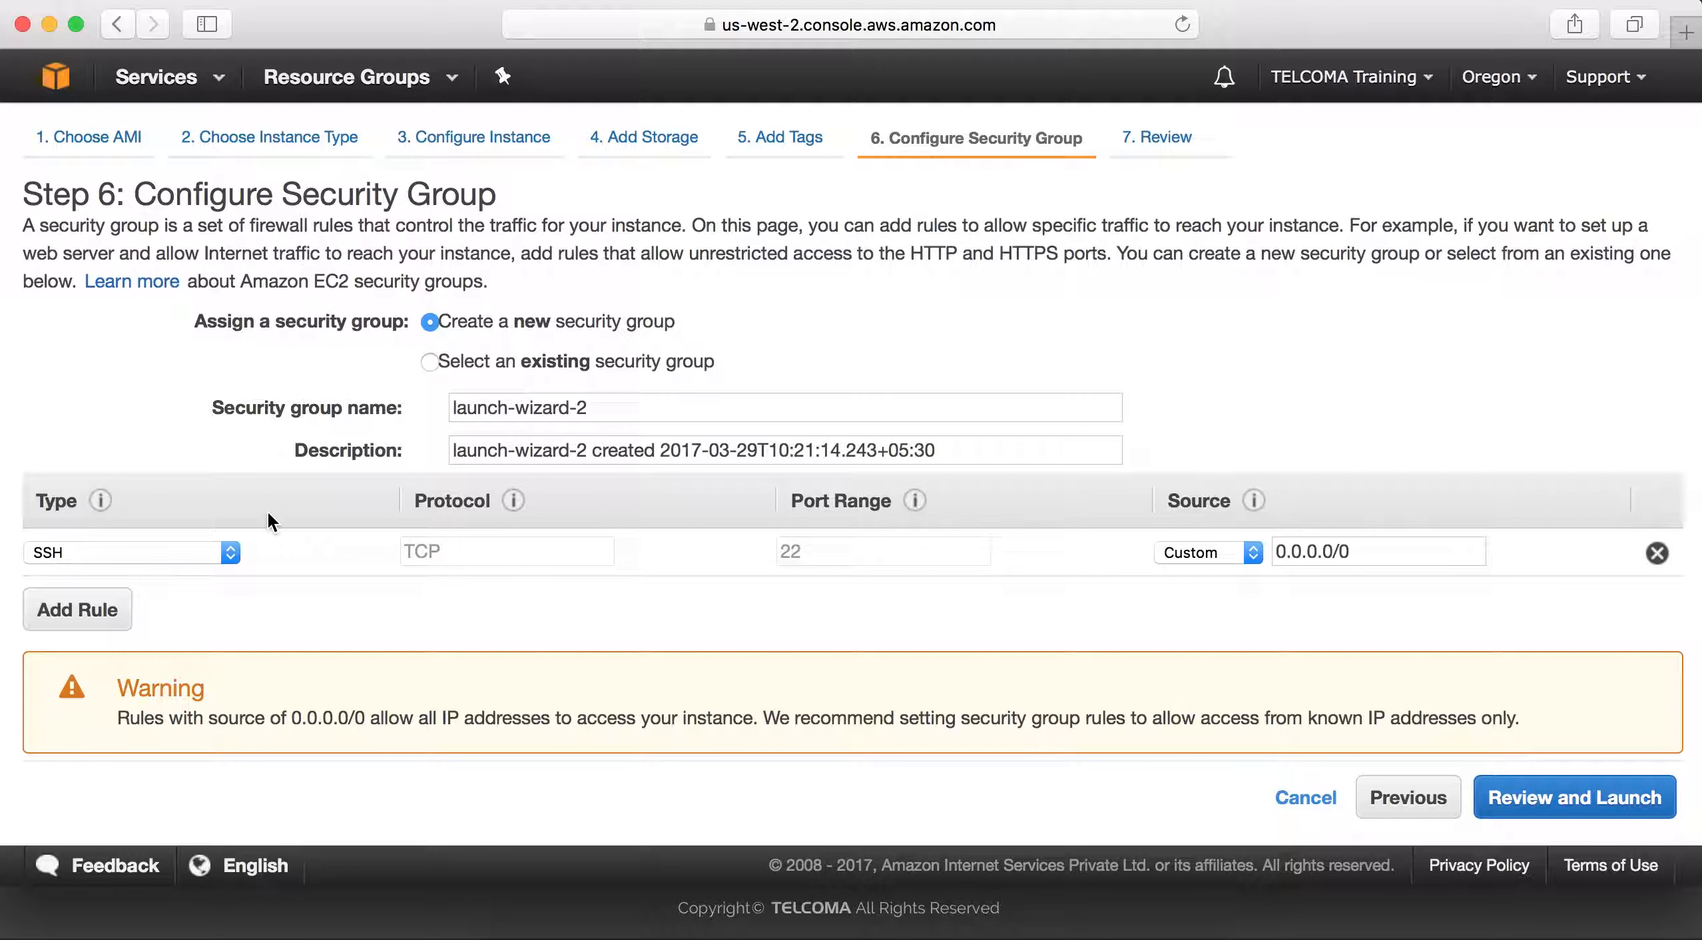
# Look through the available types for the first security group rule, keeping SSH
pyautogui.click(231, 552)
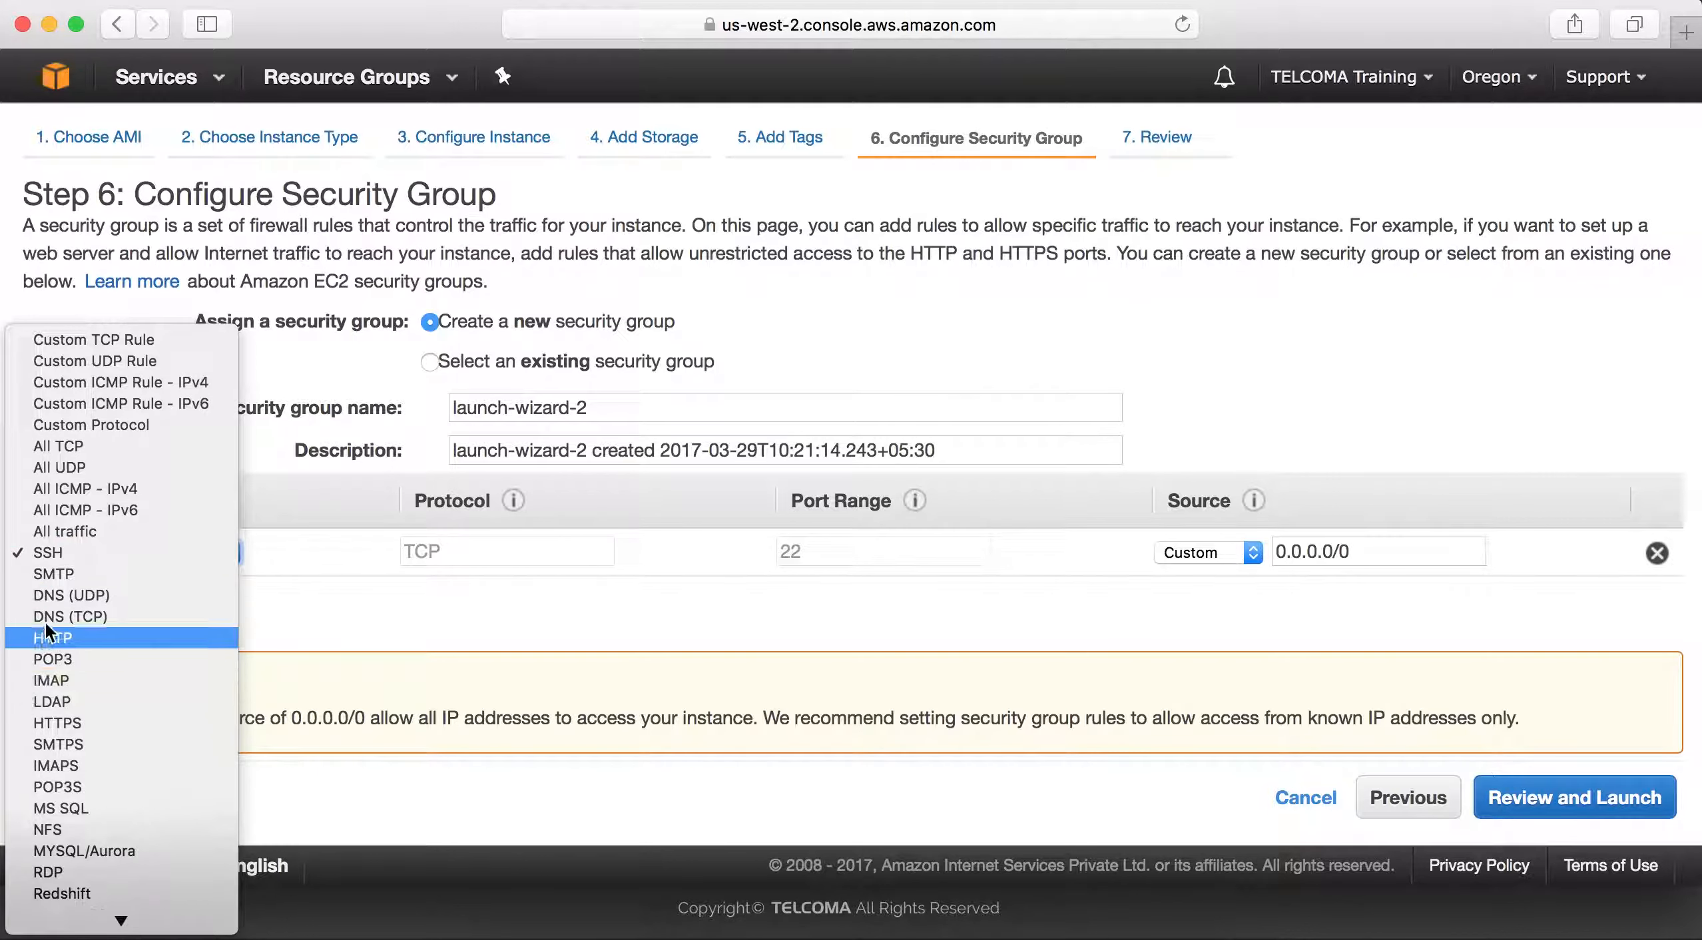
pyautogui.click(65, 559)
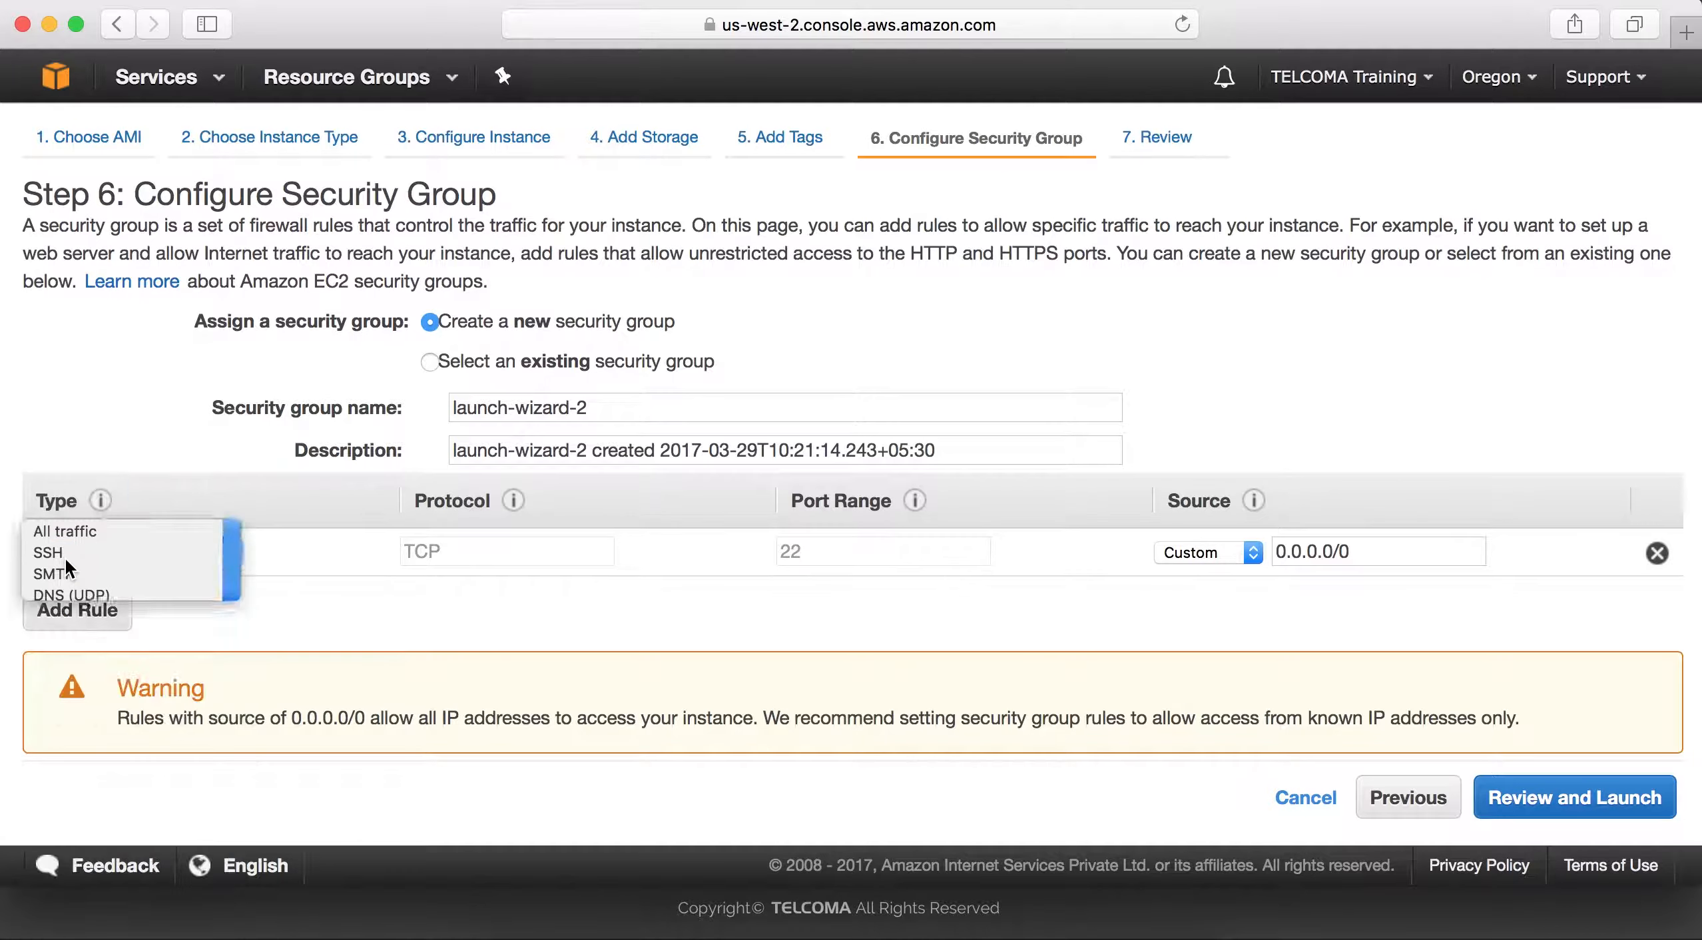
pyautogui.click(360, 577)
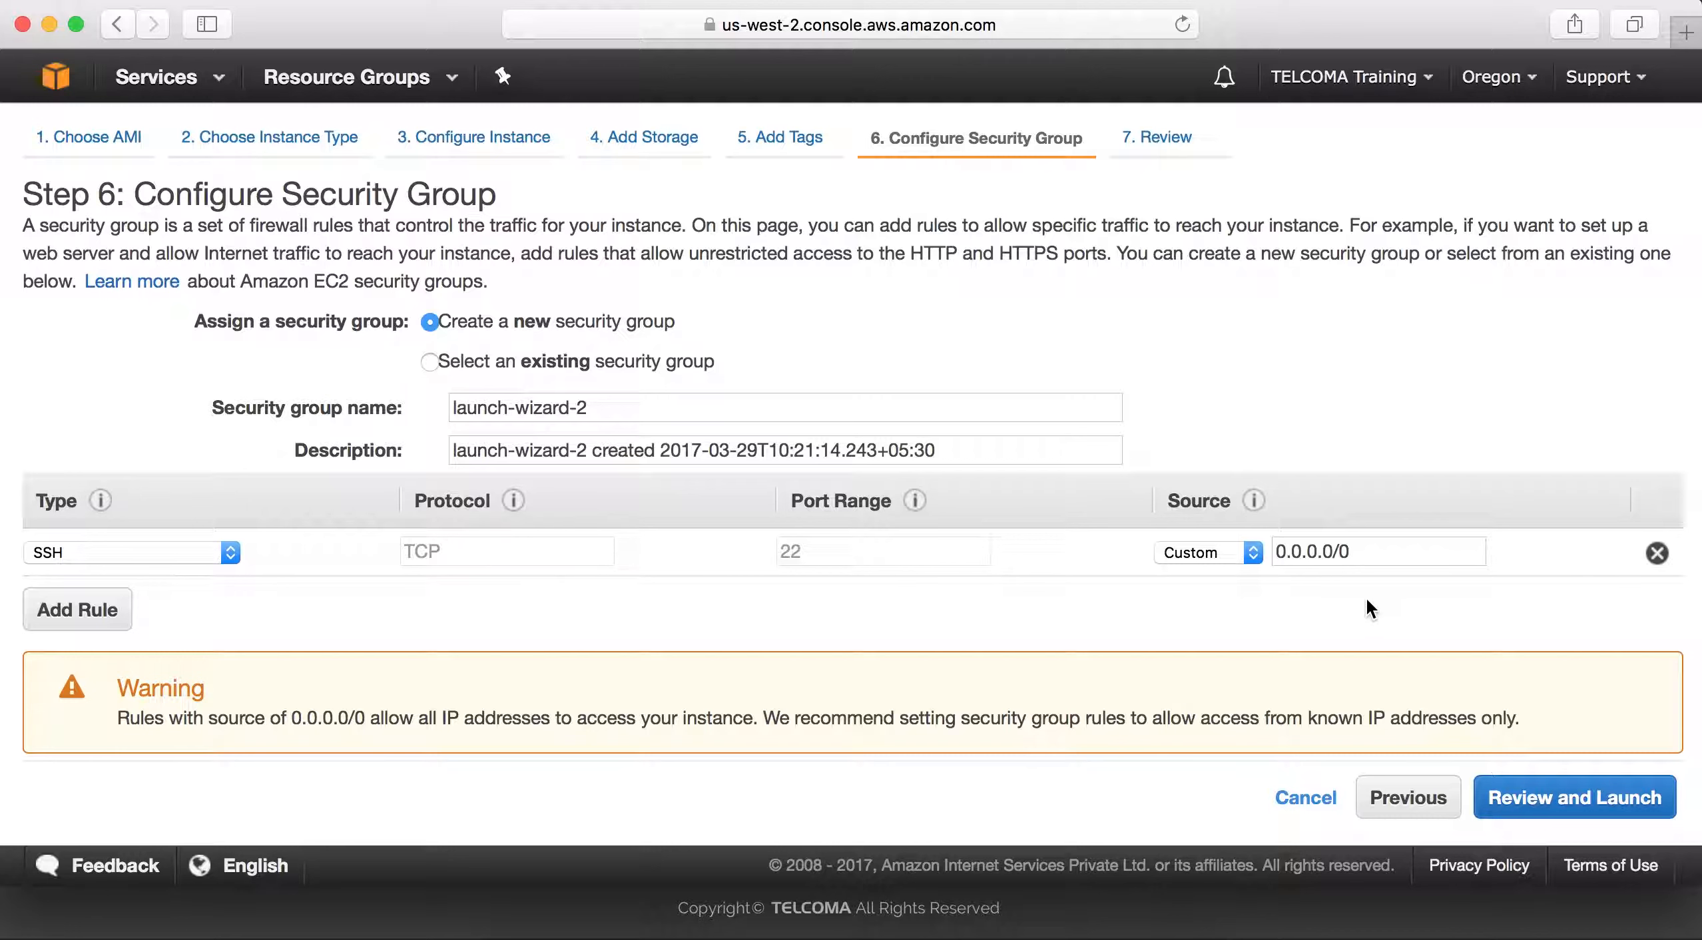
pyautogui.click(89, 611)
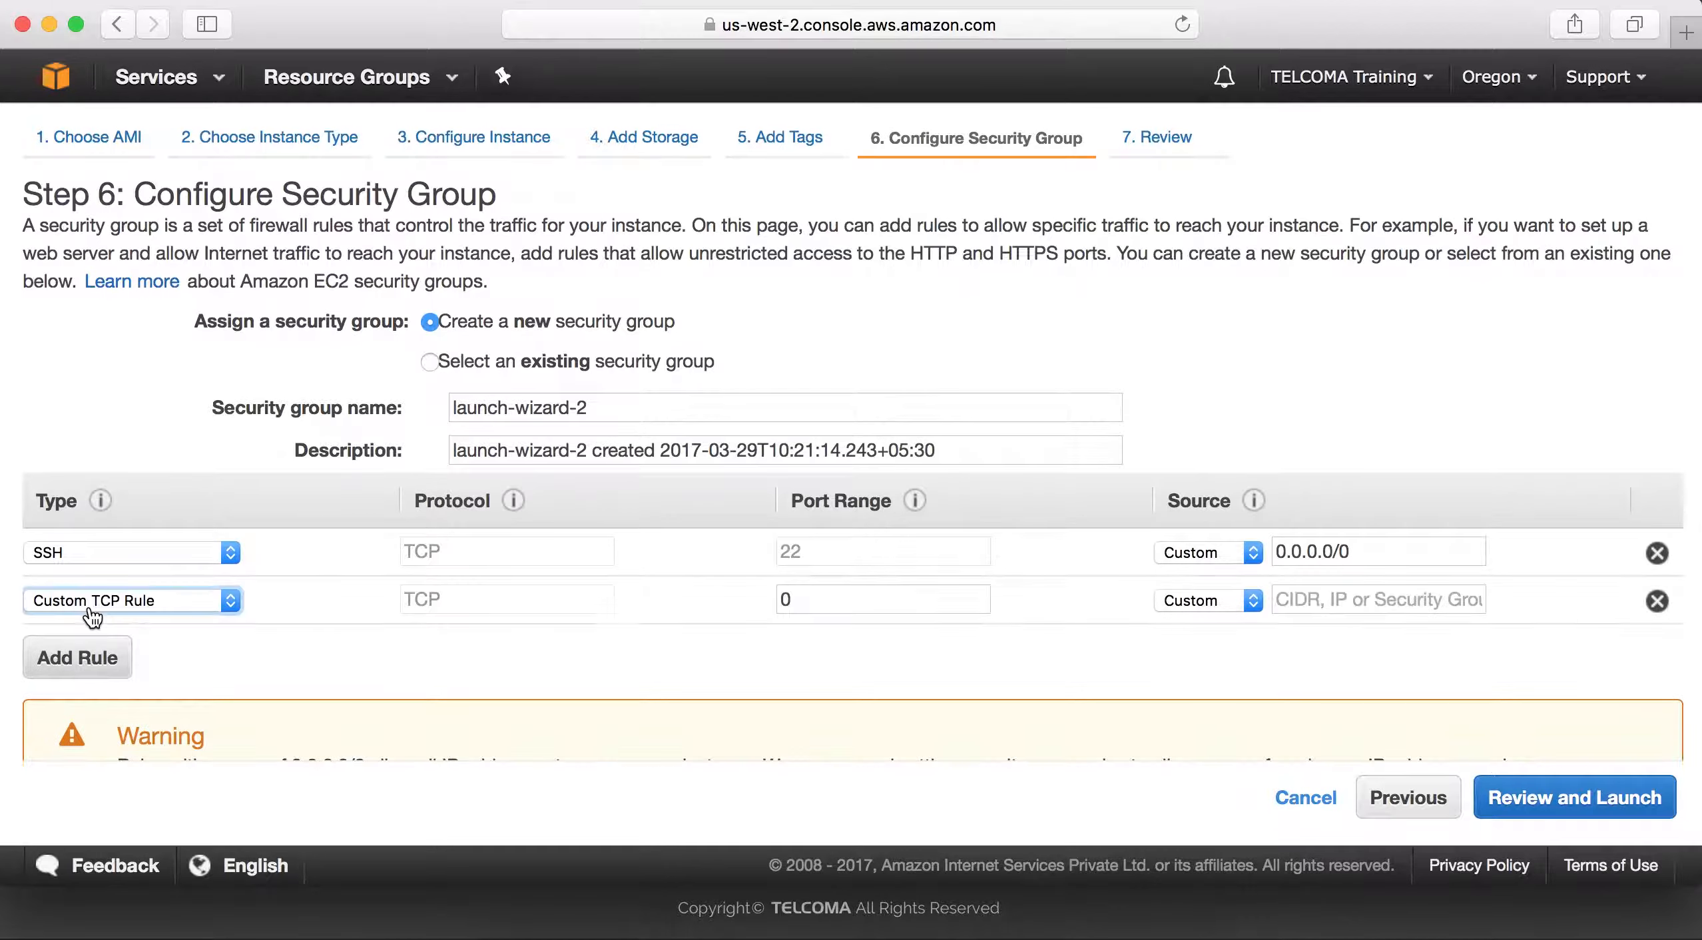
pyautogui.click(232, 601)
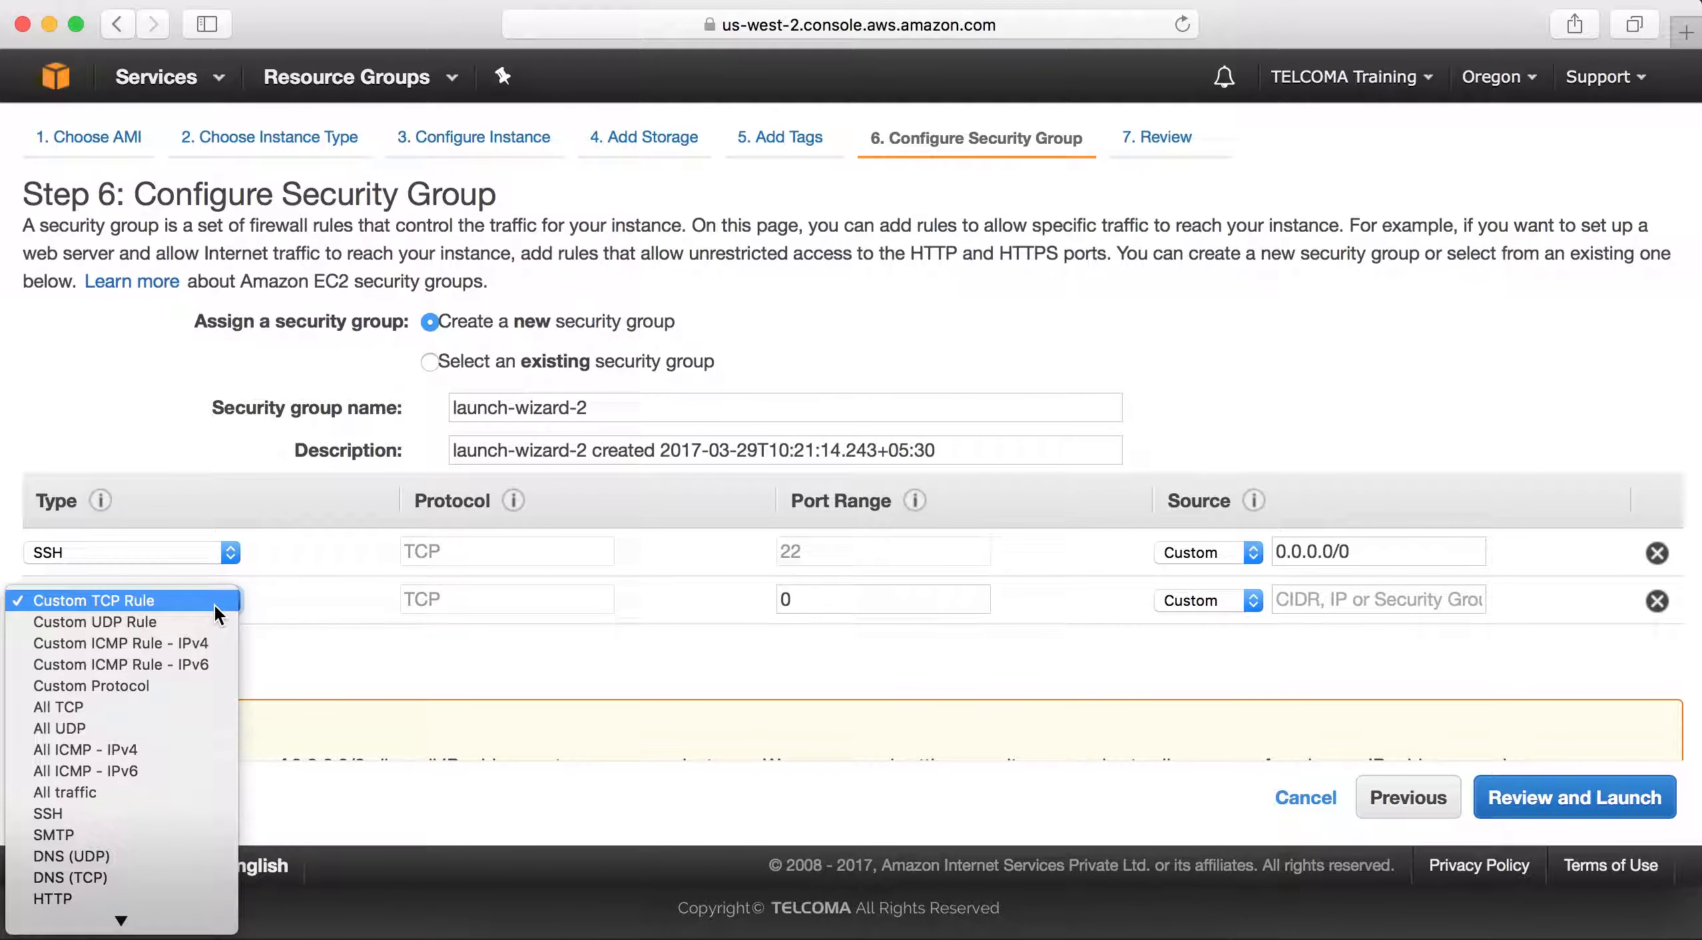
pyautogui.click(275, 629)
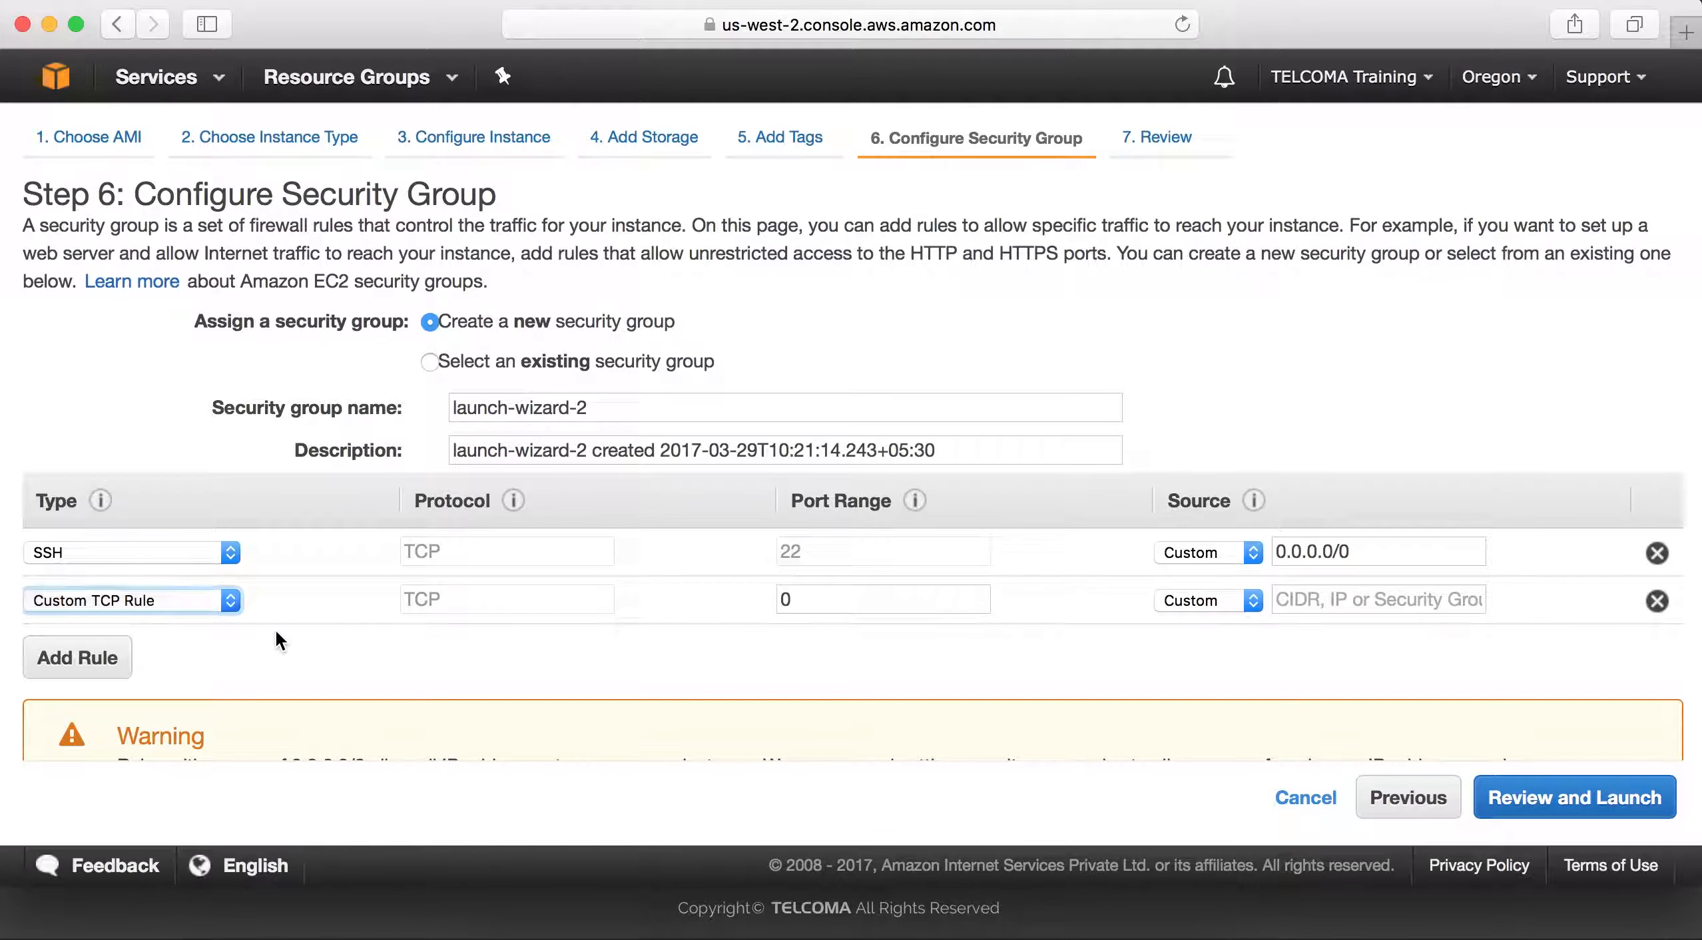
pyautogui.click(1657, 601)
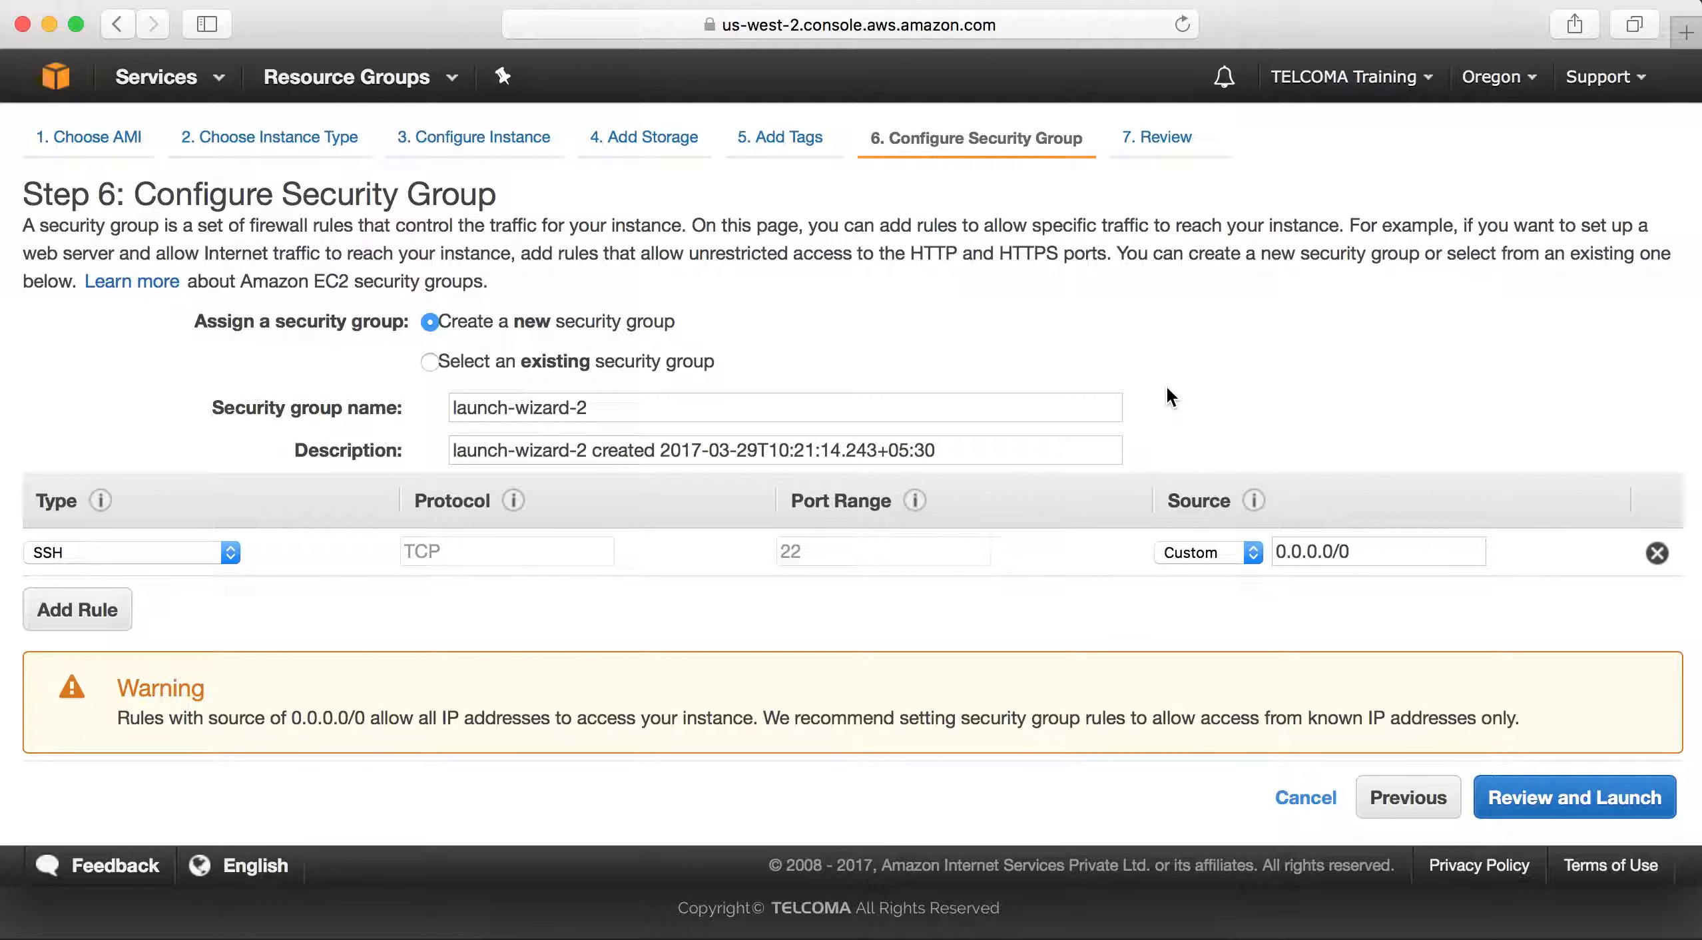
# Proceed to the launch review and examine the AMI, instance type, security group, instance details and storage settings
pyautogui.click(1566, 803)
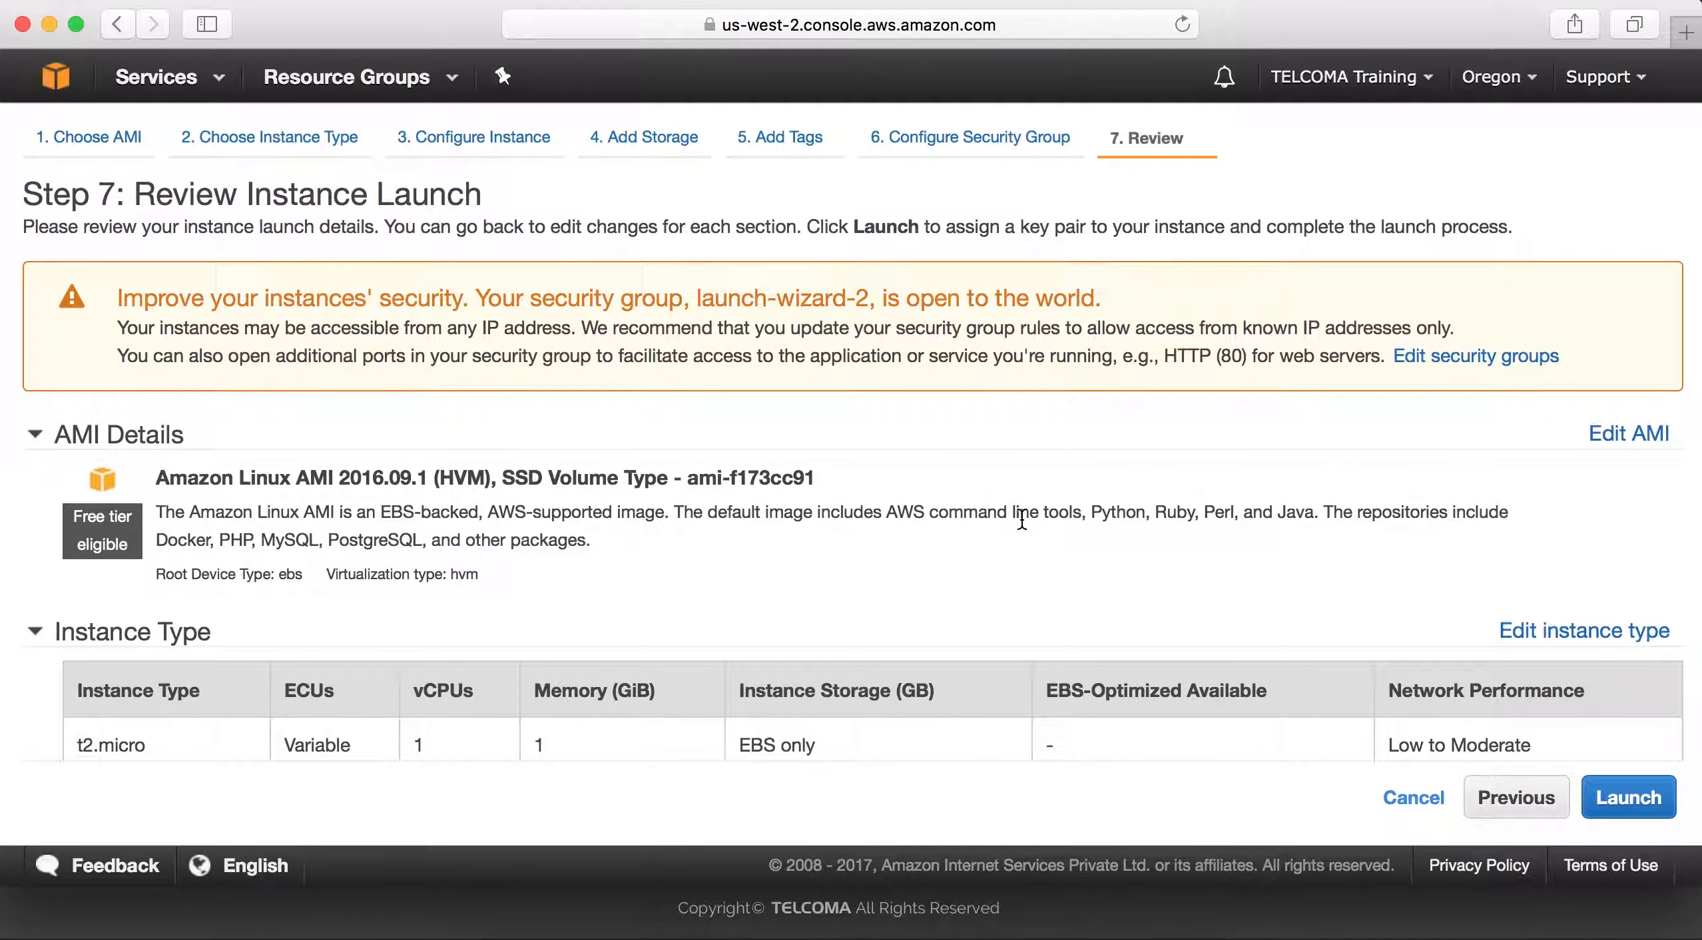
pyautogui.scroll(-5, 999, 500)
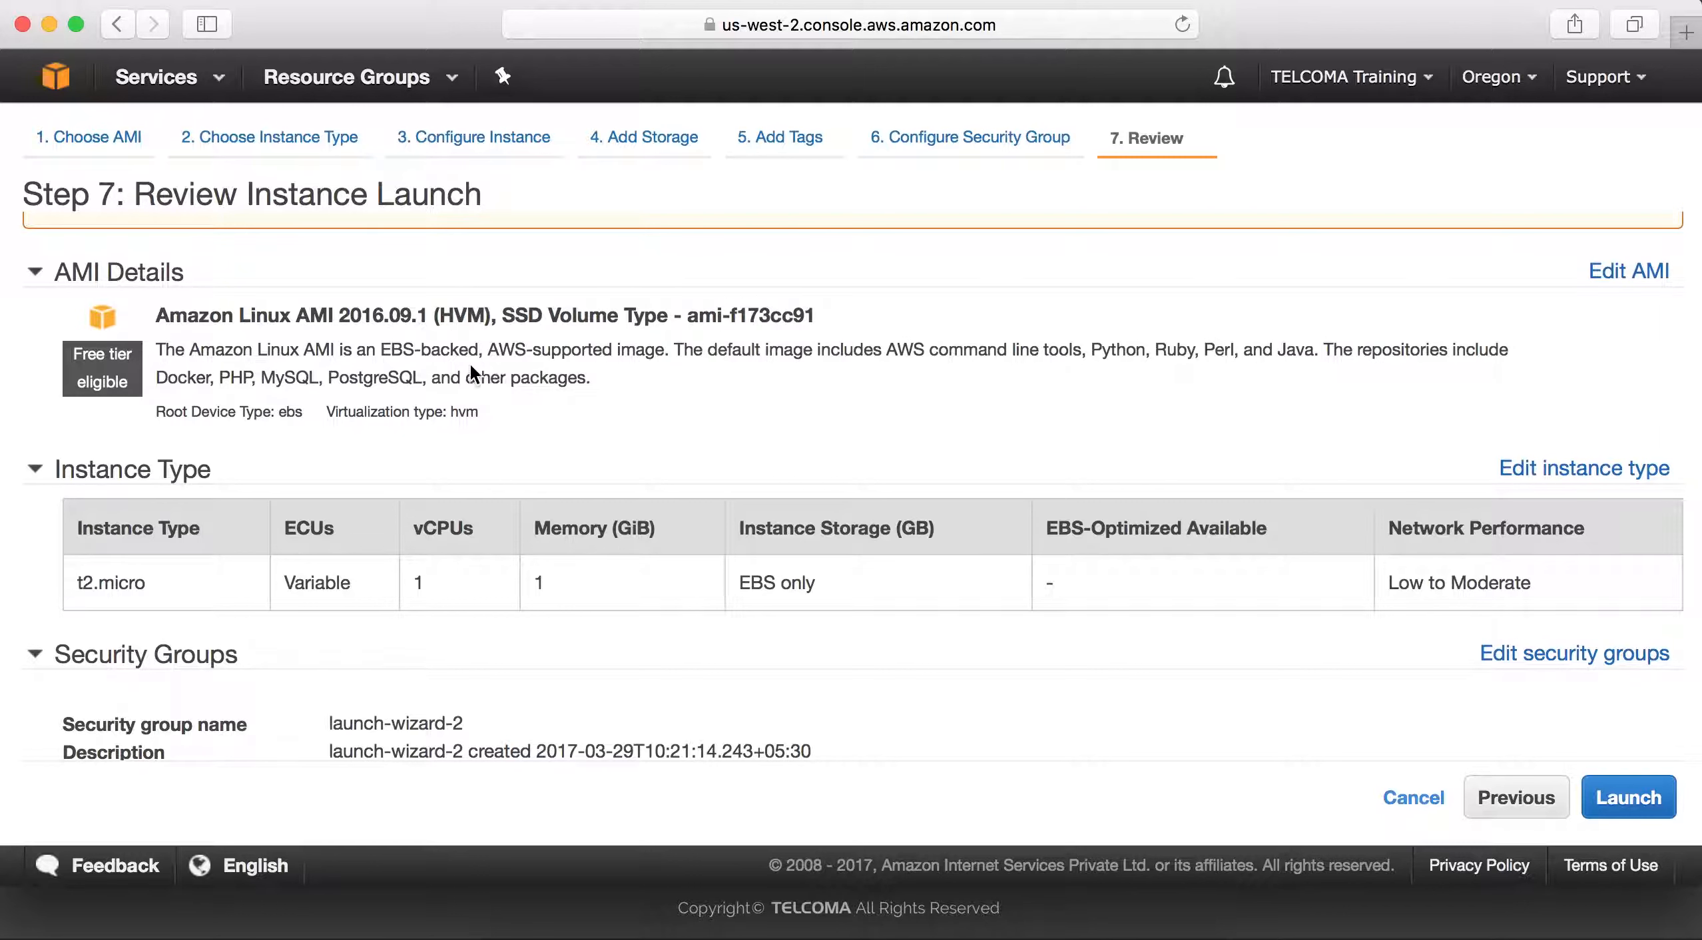
pyautogui.scroll(-8, 471, 364)
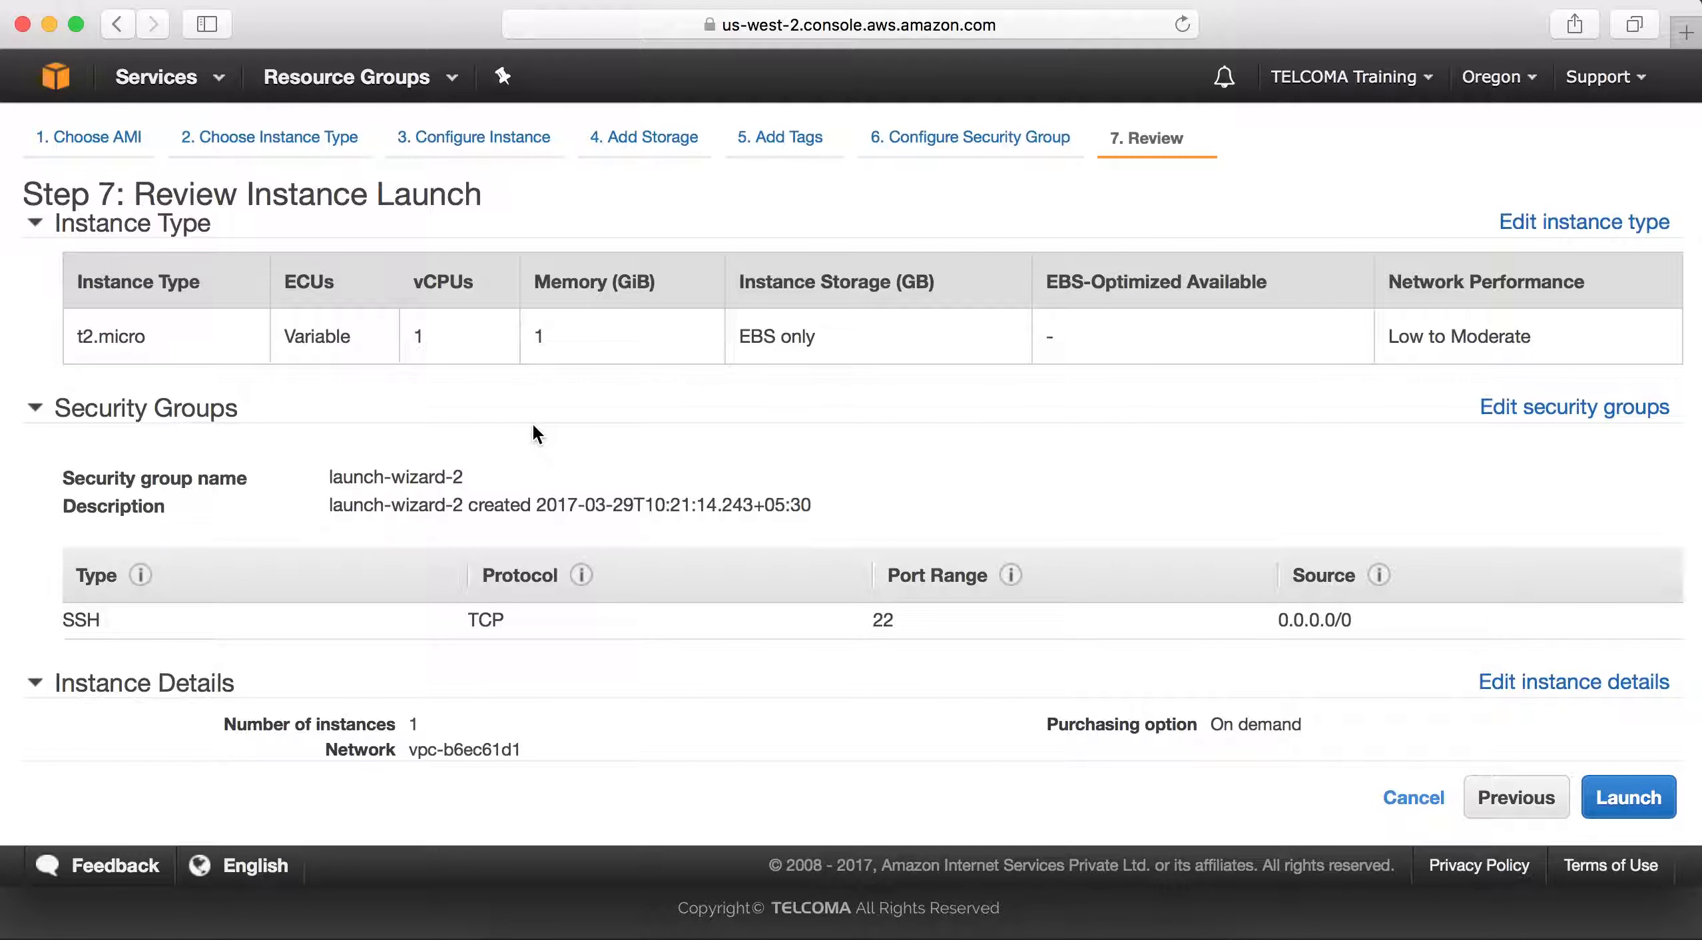
pyautogui.scroll(-5, 532, 422)
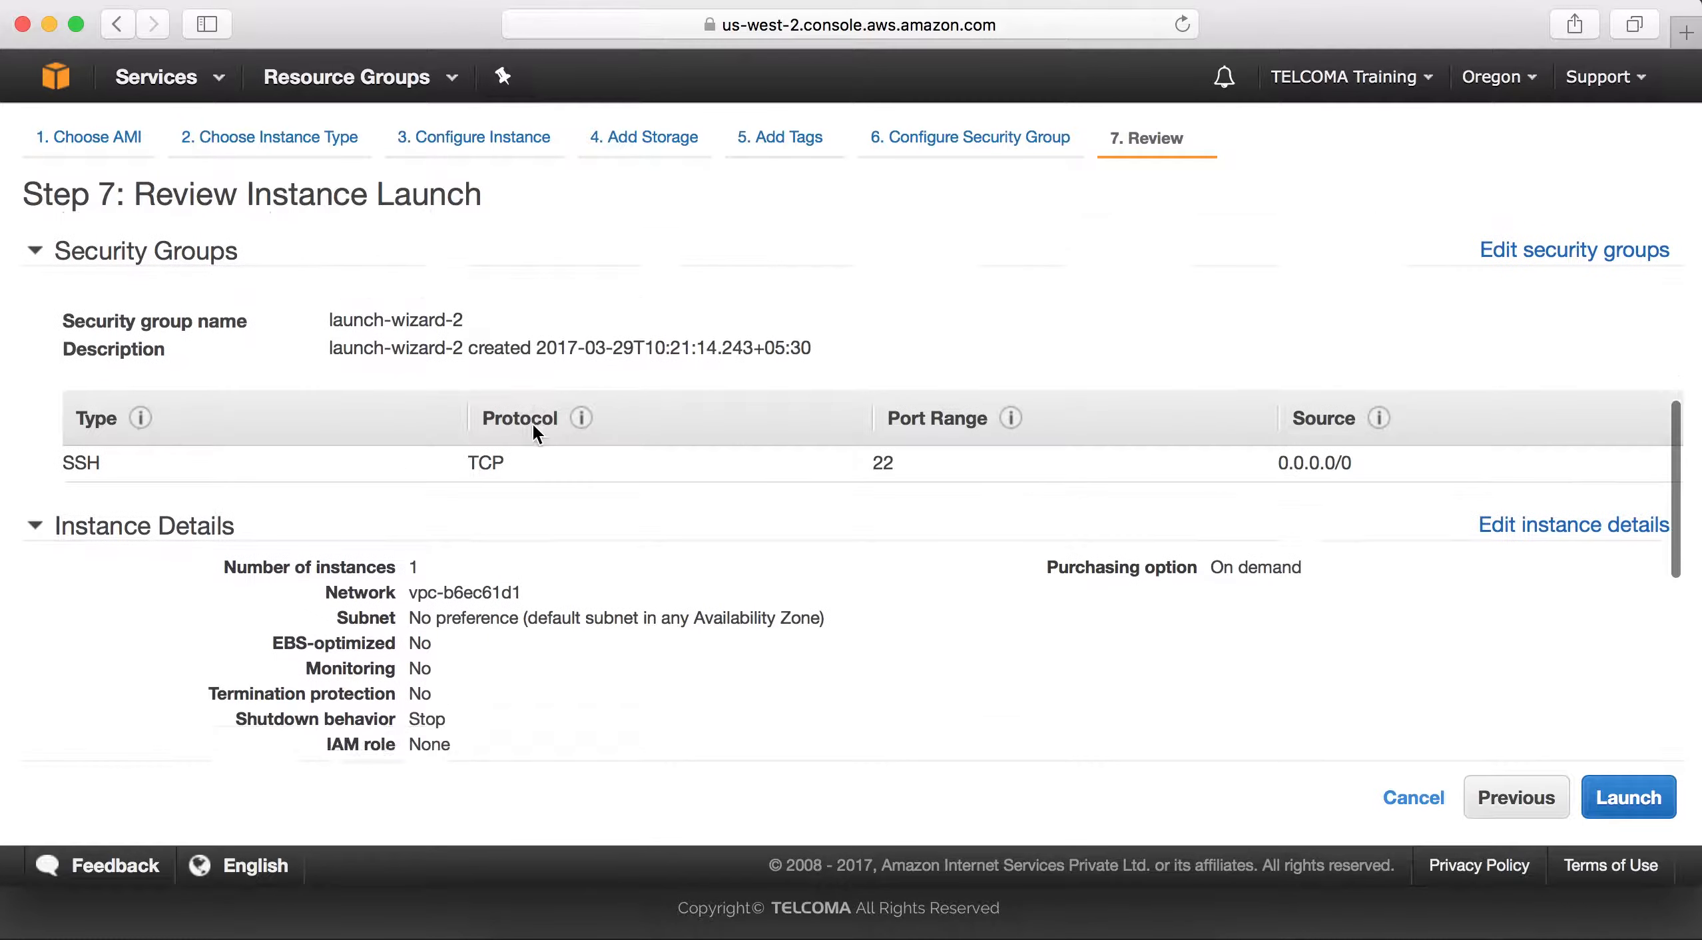
pyautogui.scroll(-7, 569, 577)
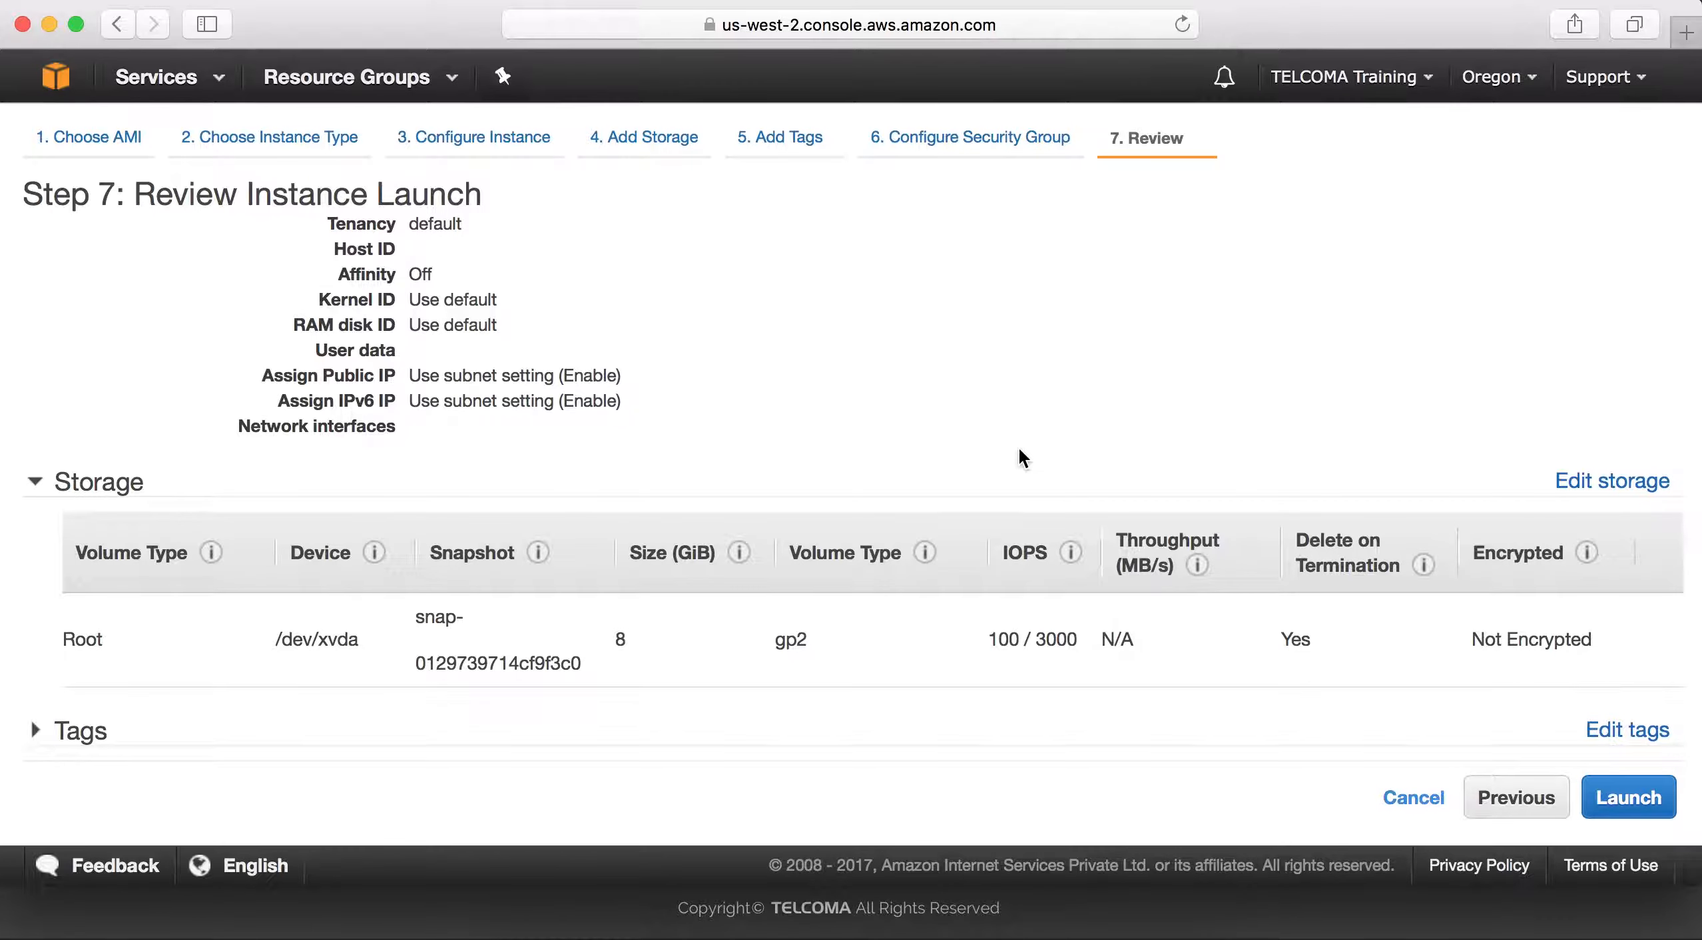
pyautogui.scroll(4, 1019, 456)
pyautogui.scroll(10, 1019, 450)
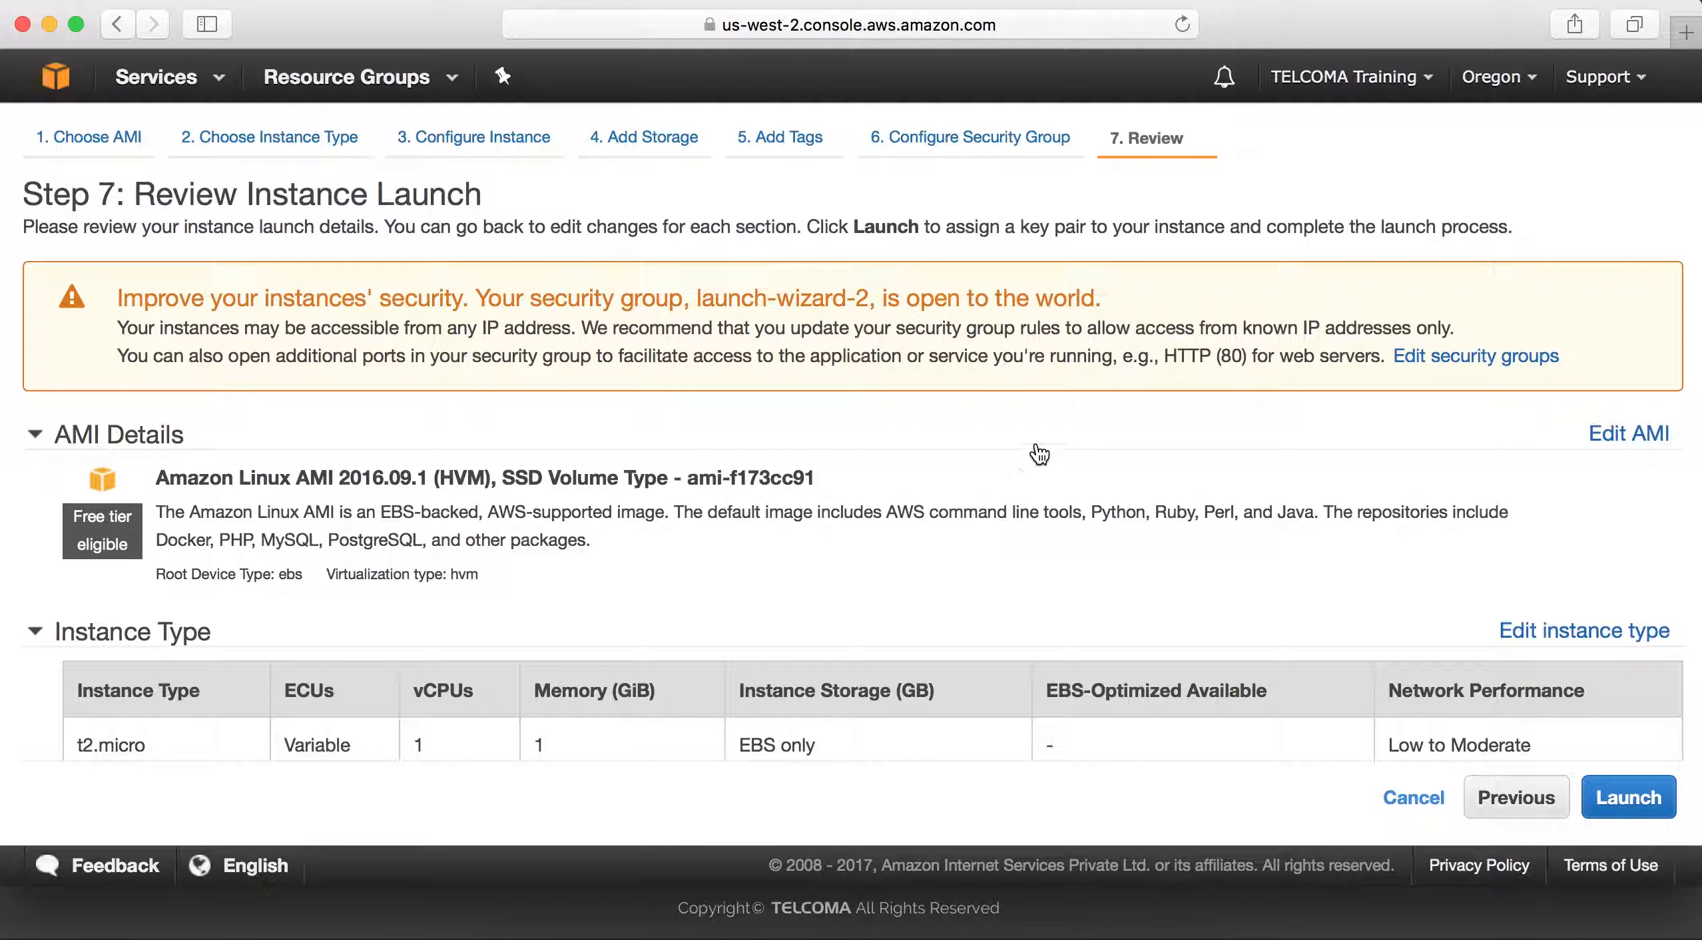
# Start the instance launch and keep the option of choosing an existing key pair
pyautogui.click(1603, 799)
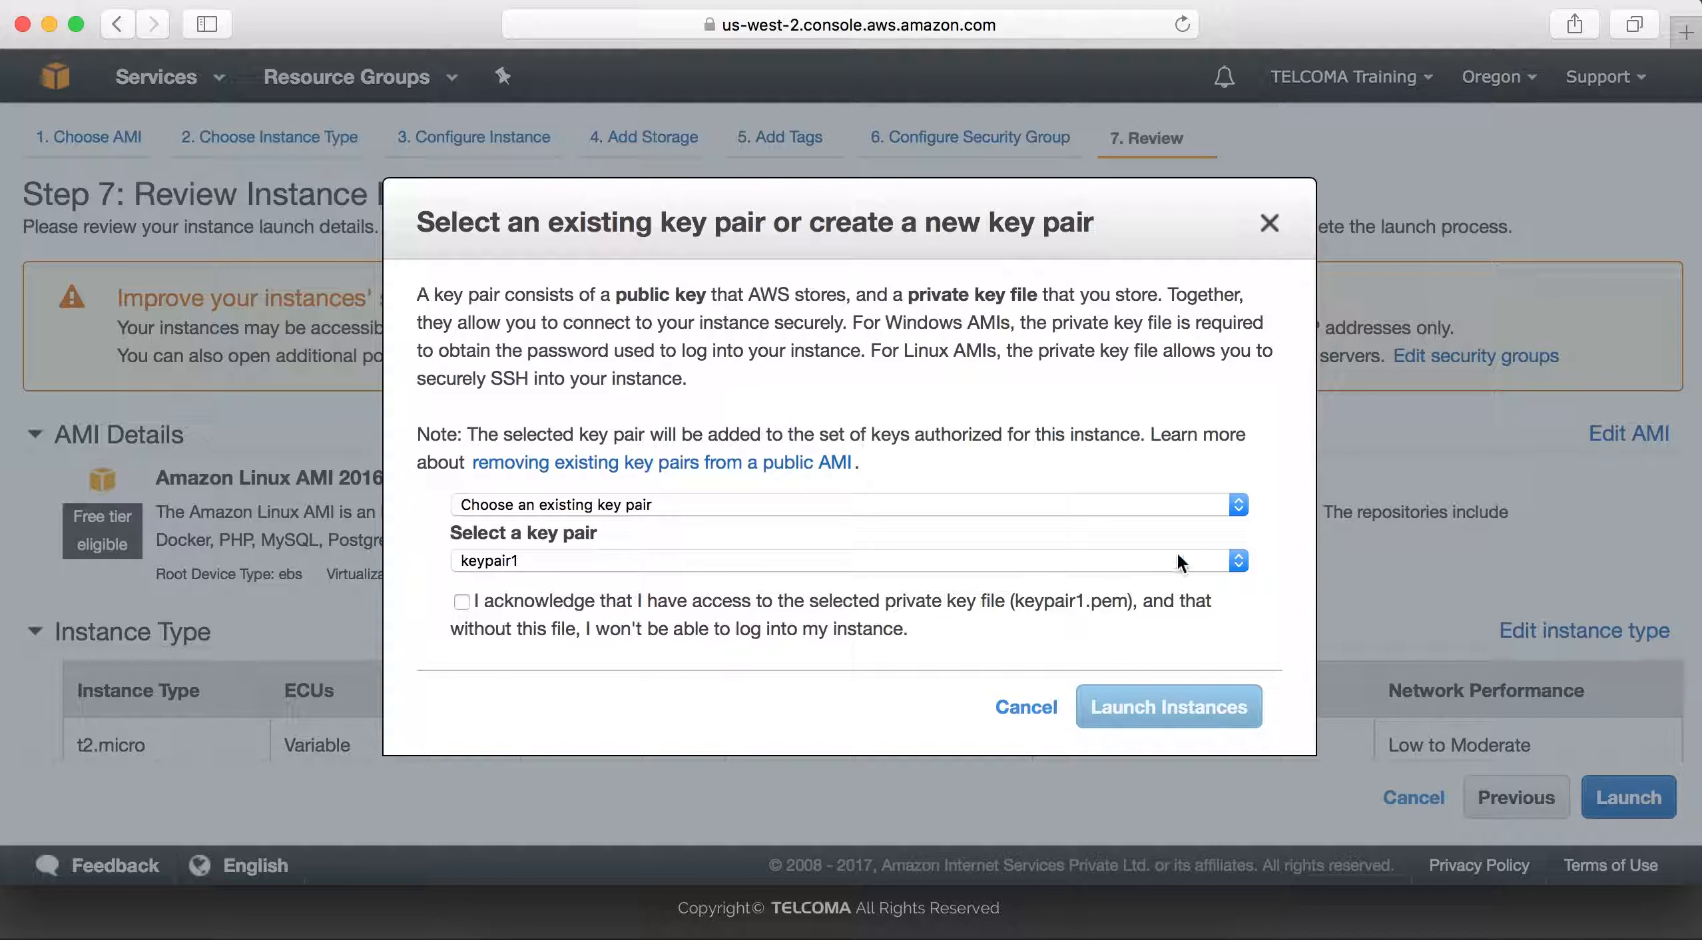
pyautogui.click(1025, 506)
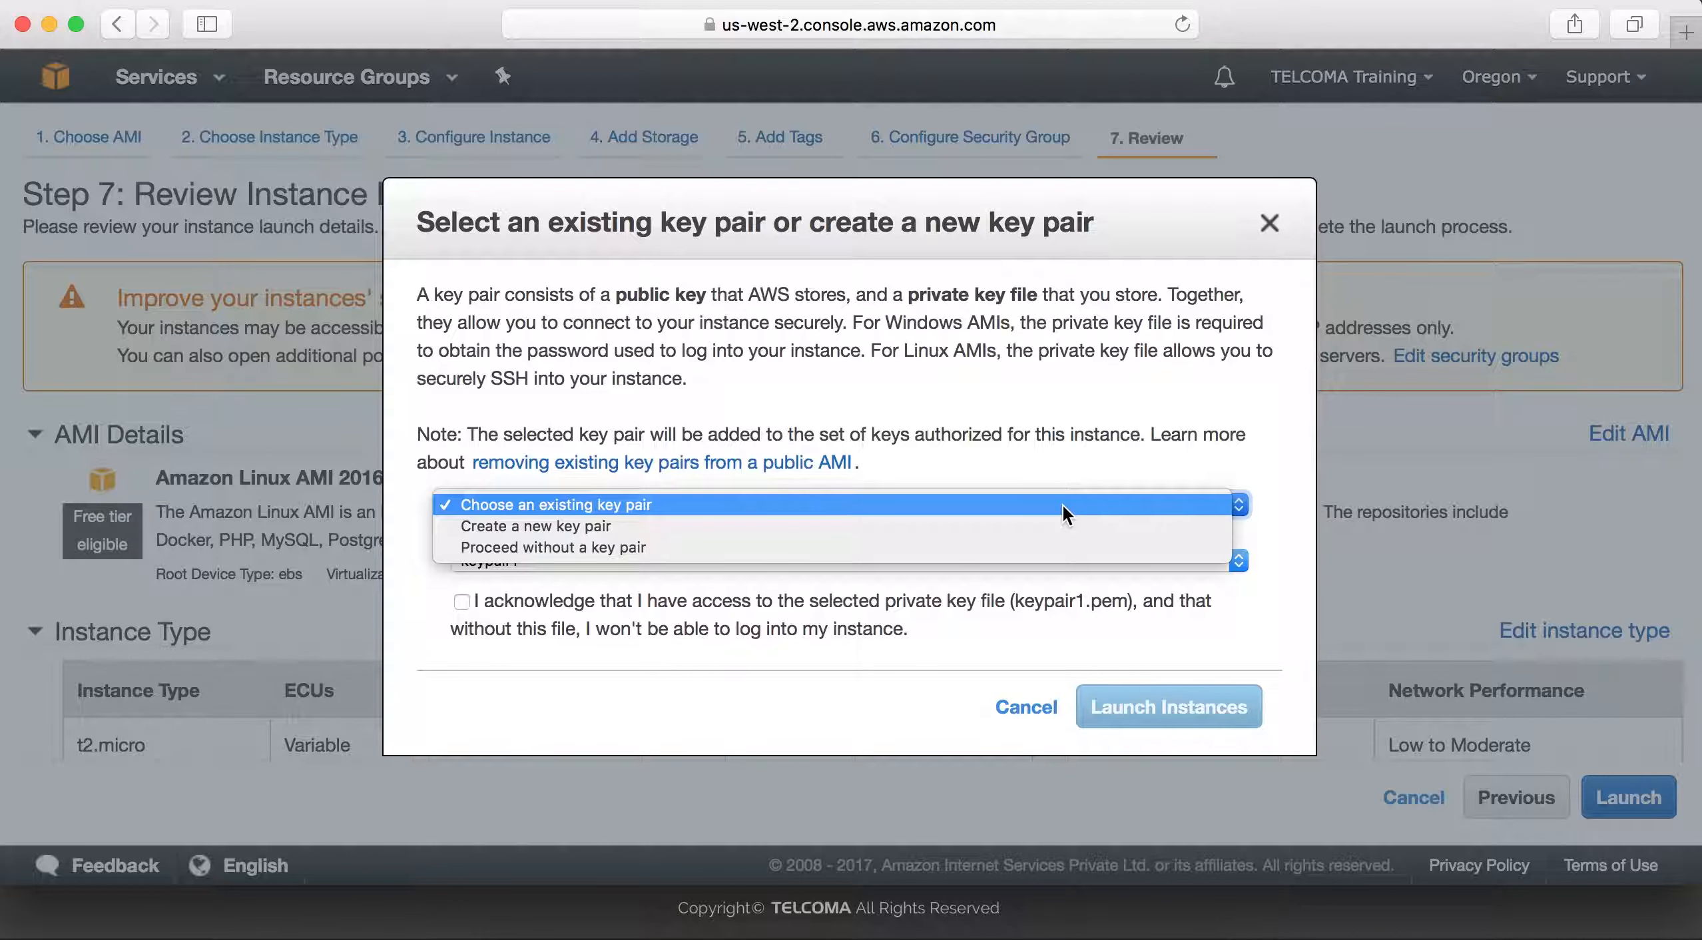
pyautogui.click(926, 507)
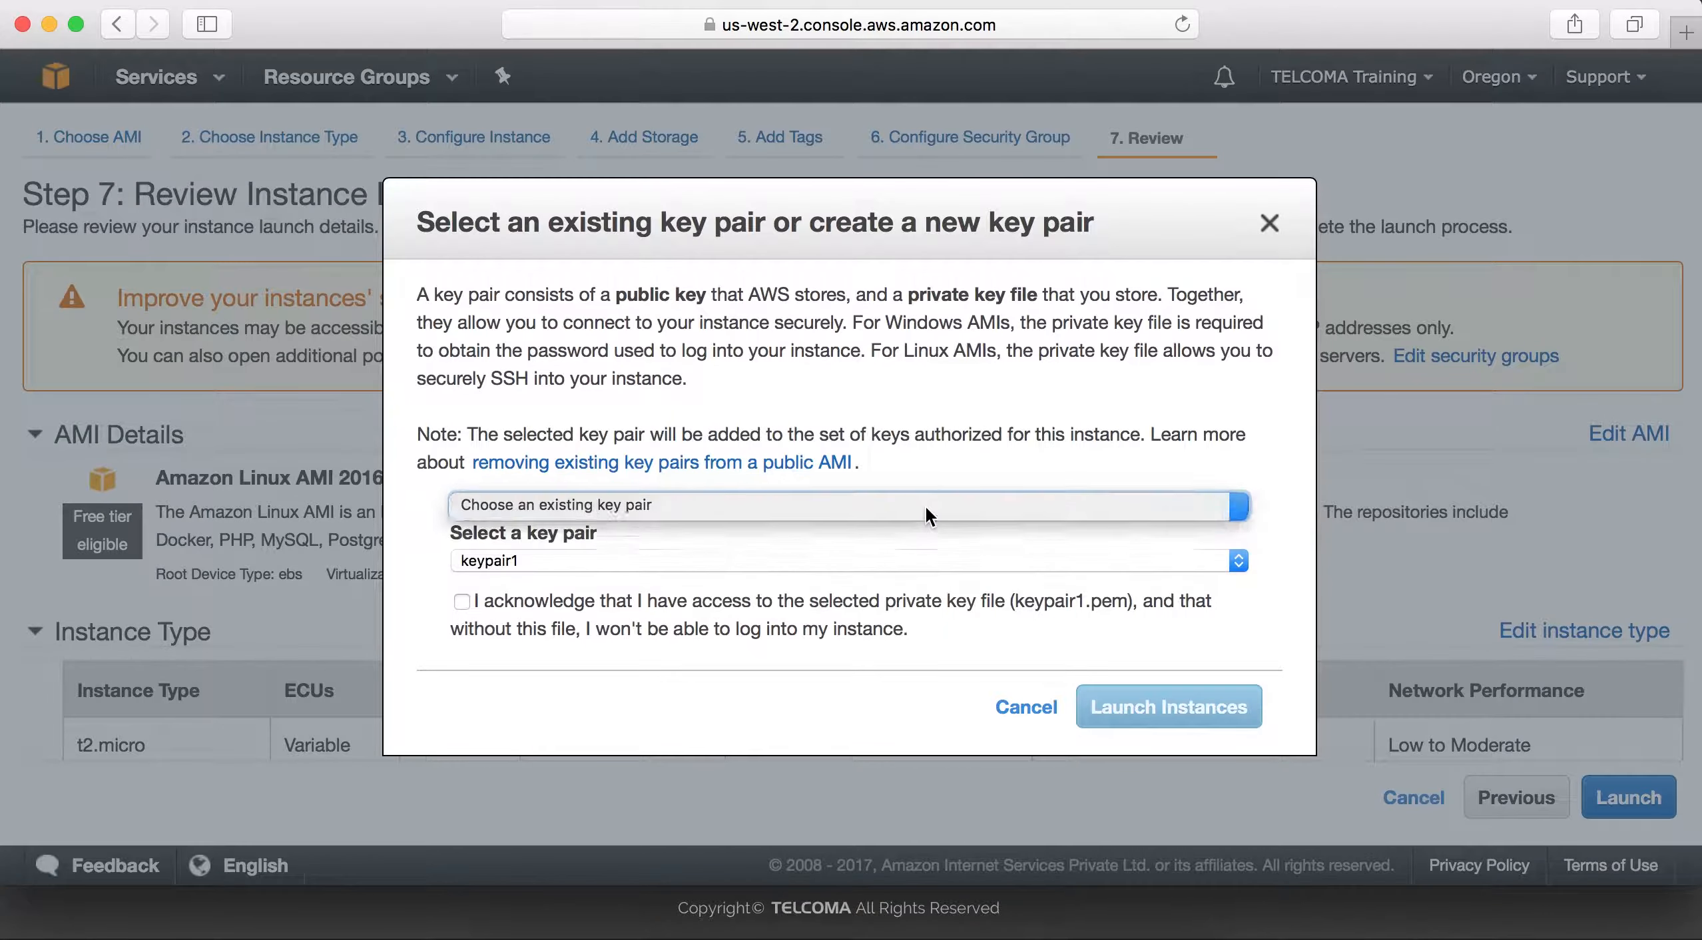
pyautogui.click(799, 519)
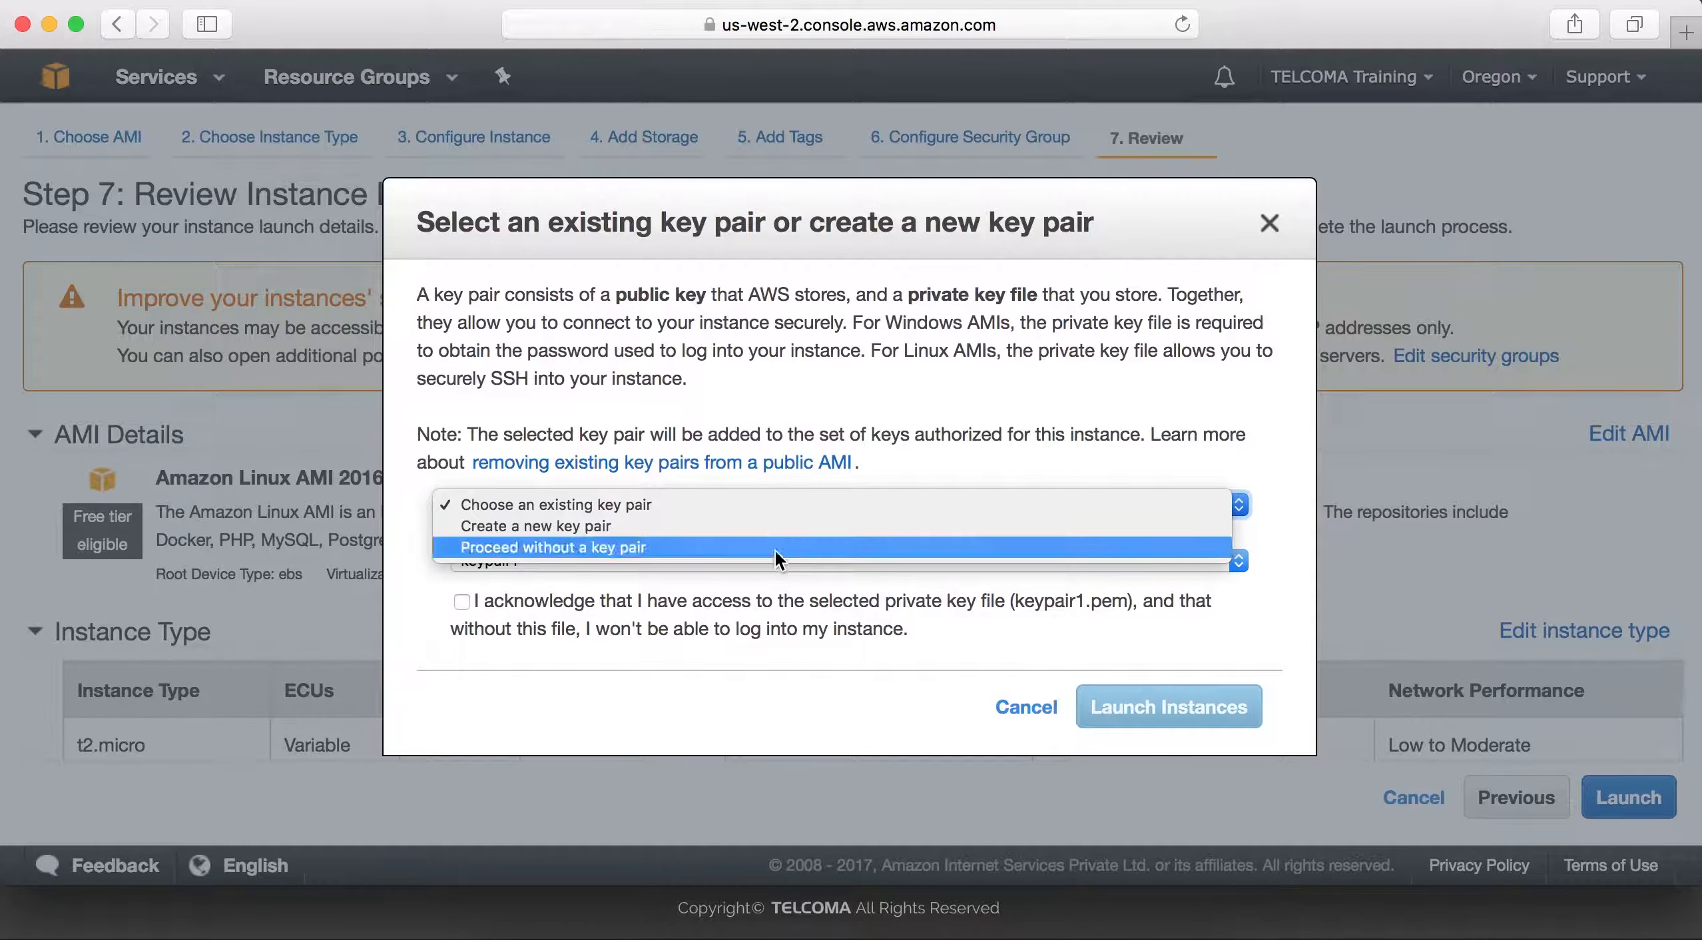
pyautogui.click(772, 503)
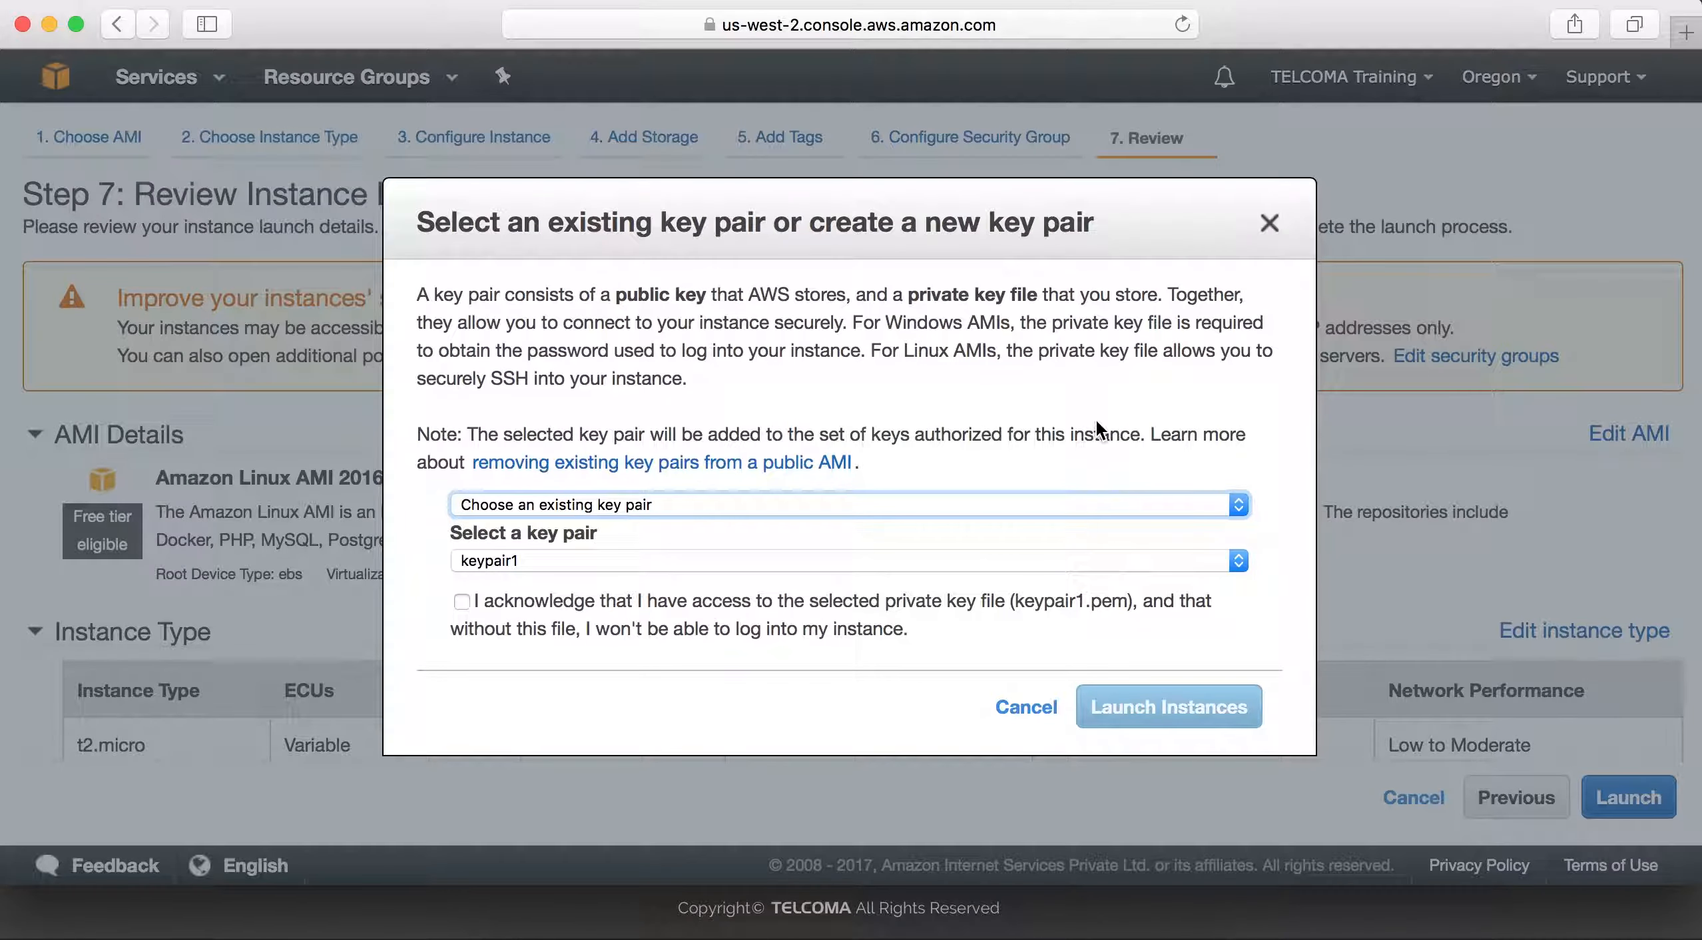
# Check and uncheck the private key acknowledgement, and choose keypair1 as the key pair
pyautogui.click(470, 610)
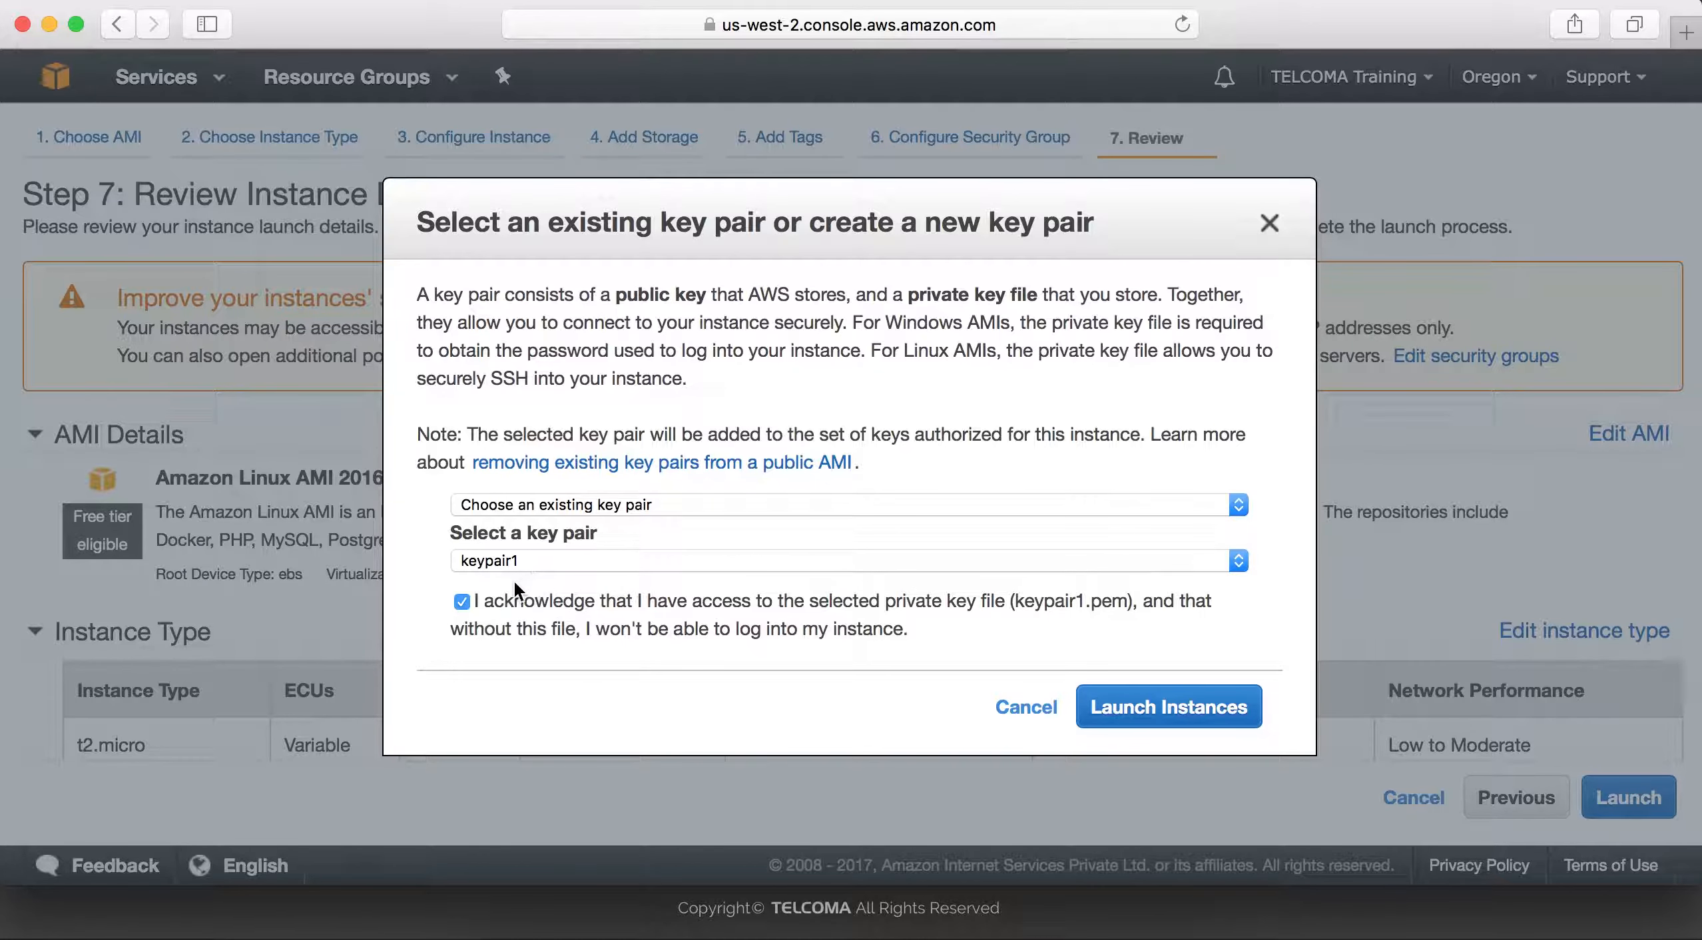
pyautogui.click(459, 602)
pyautogui.click(969, 560)
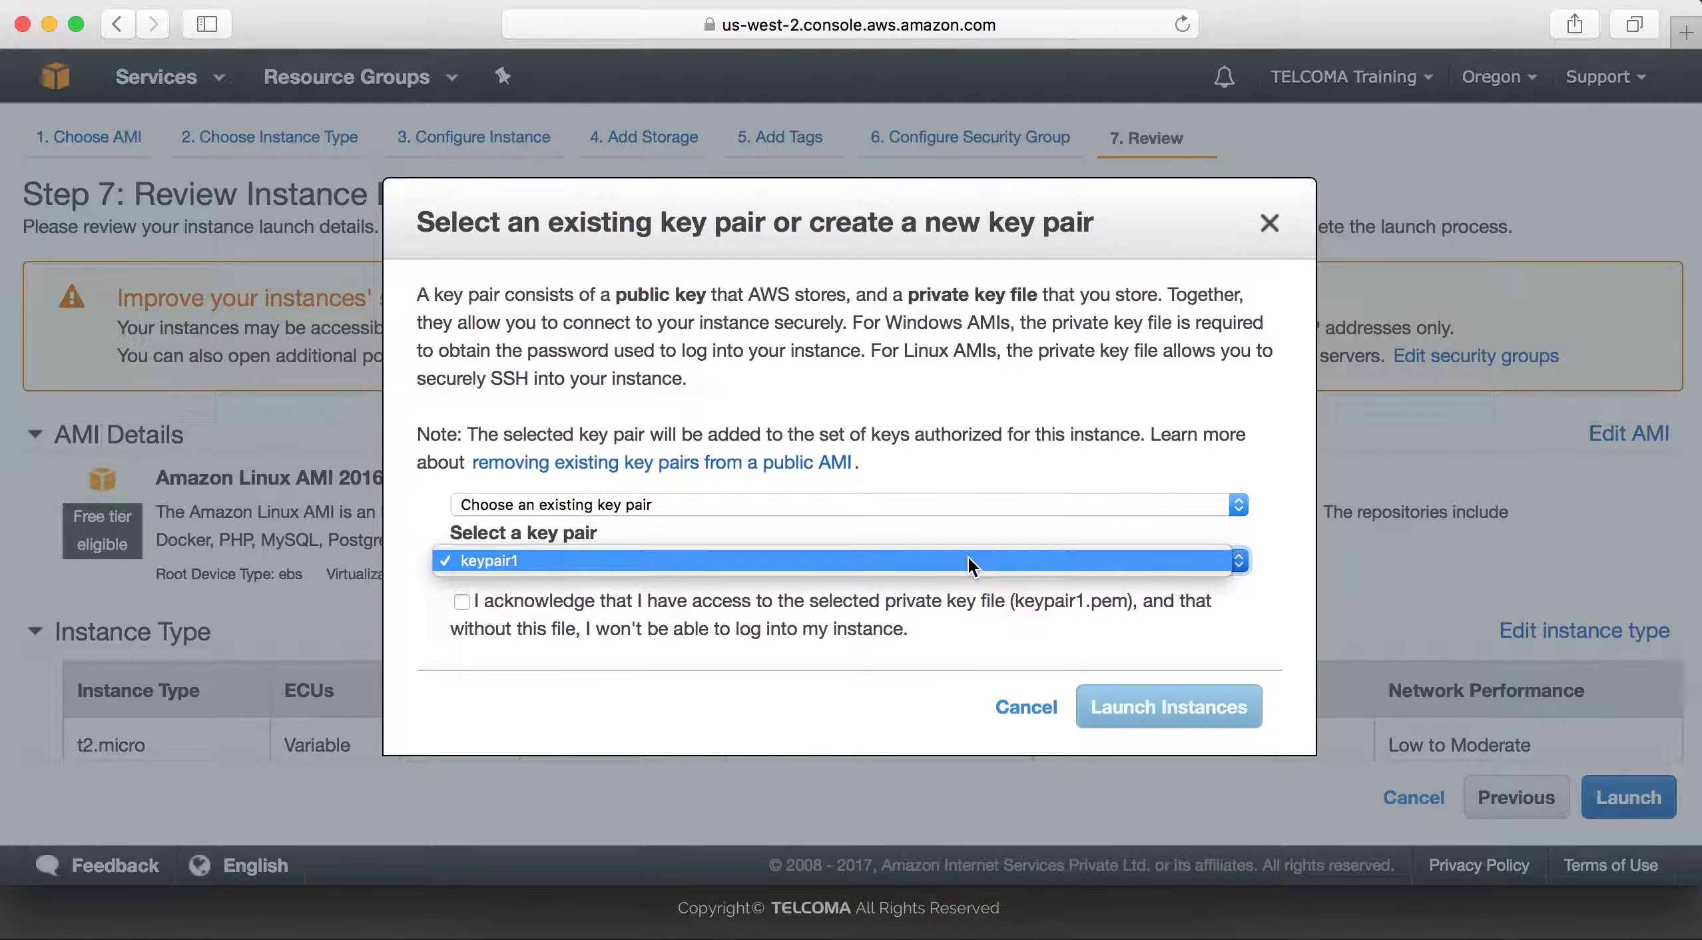
pyautogui.click(969, 562)
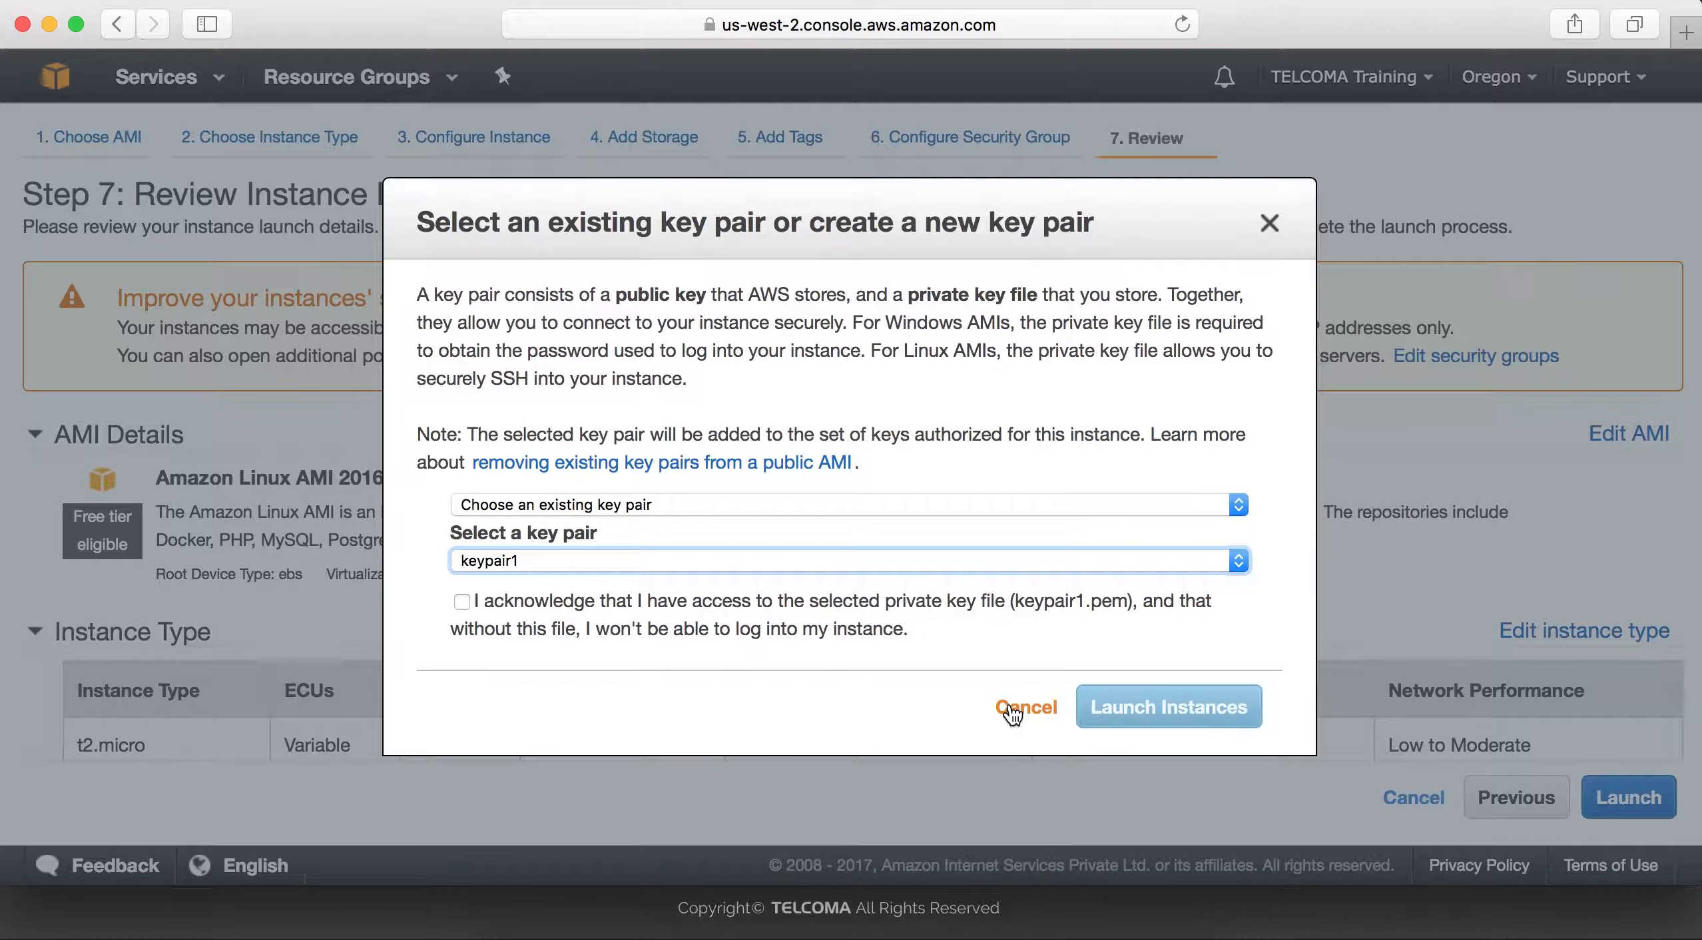
pyautogui.click(1148, 709)
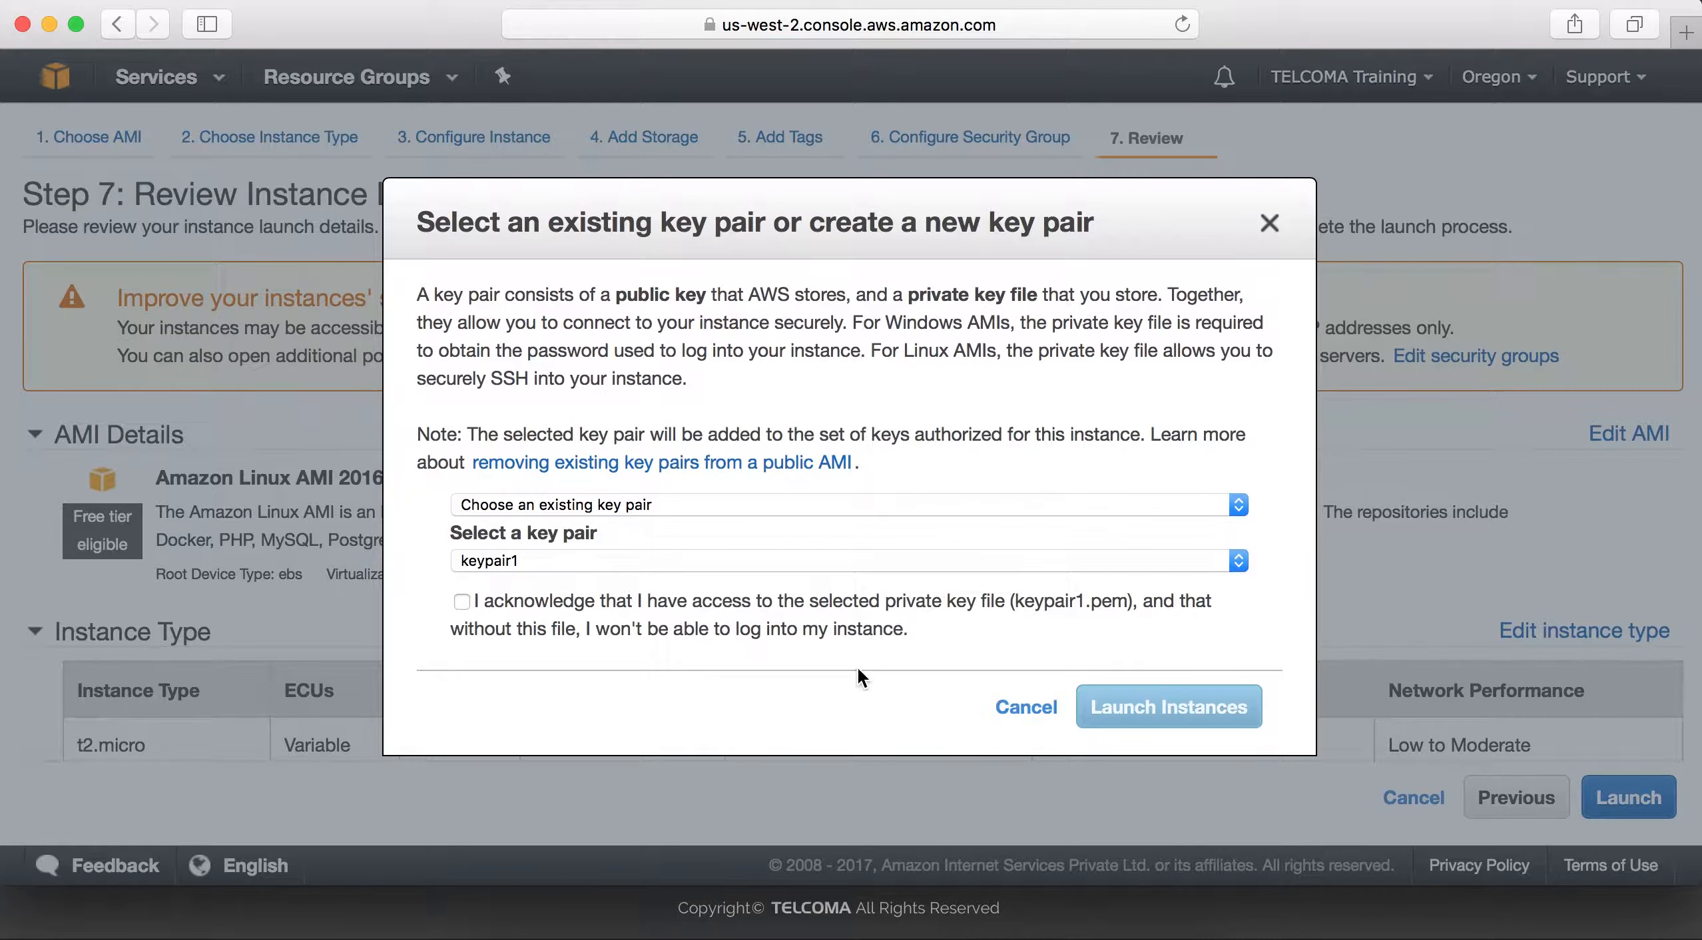